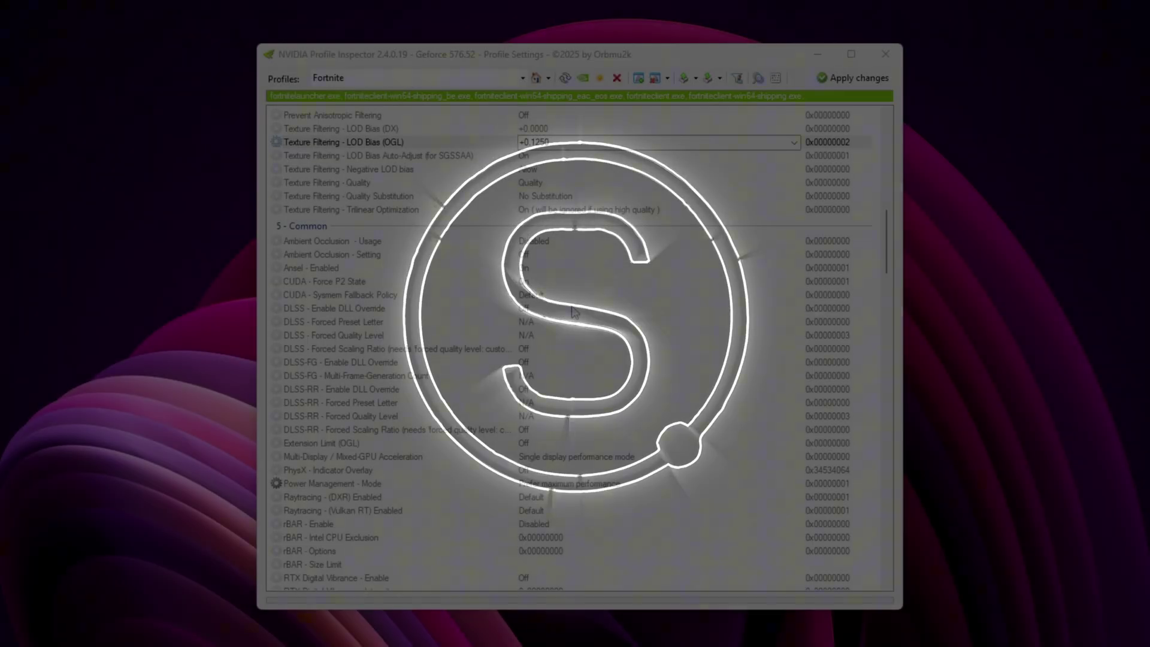
Check Power Management - Mode, leaving it at Prefer maximum performance
{"action": "scroll", "coordinate": [574, 312], "scroll_direction": "down", "scroll_amount": 2}
{"action": "left_click", "coordinate": [467, 409]}
{"action": "left_click", "coordinate": [561, 408]}
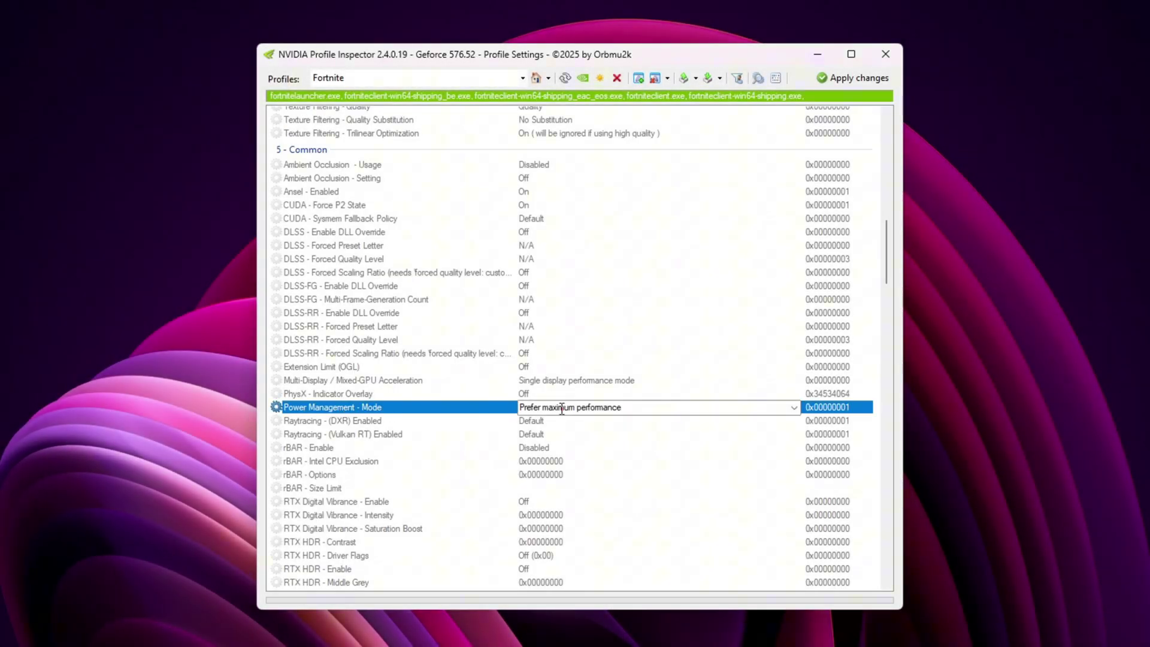
{"action": "left_click", "coordinate": [795, 408]}
{"action": "left_click", "coordinate": [631, 432]}
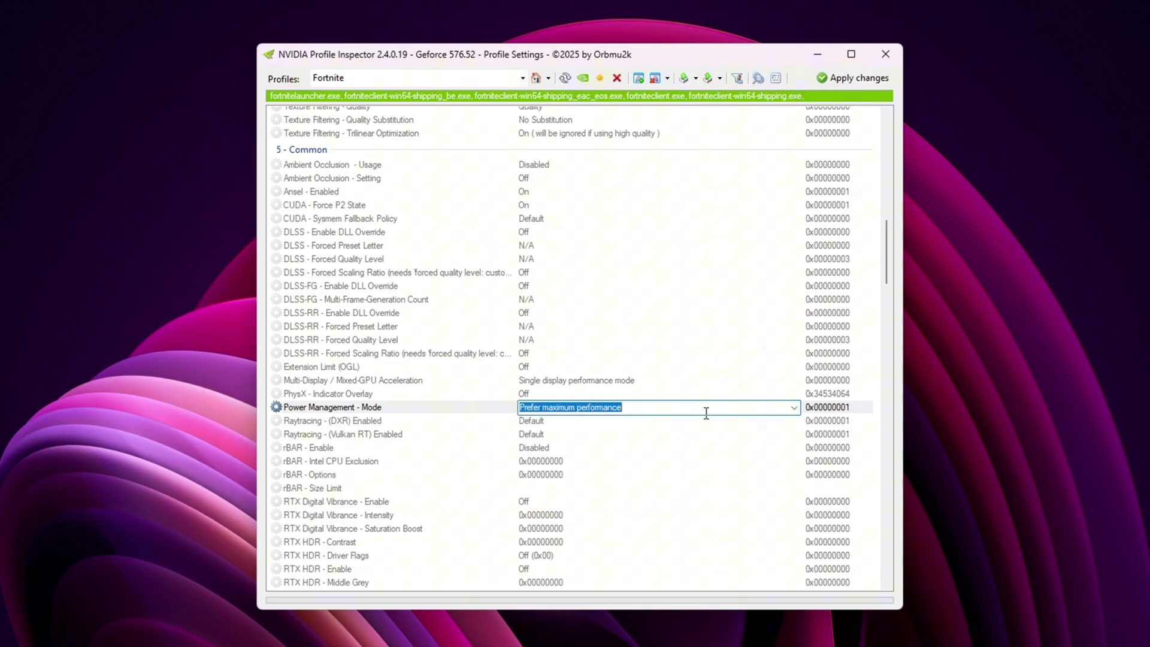
Inspect the Raytracing (Vulkan RT) and Threaded Optimization value choices
{"action": "left_click", "coordinate": [599, 434]}
{"action": "scroll", "coordinate": [560, 448], "scroll_direction": "down", "scroll_amount": 3}
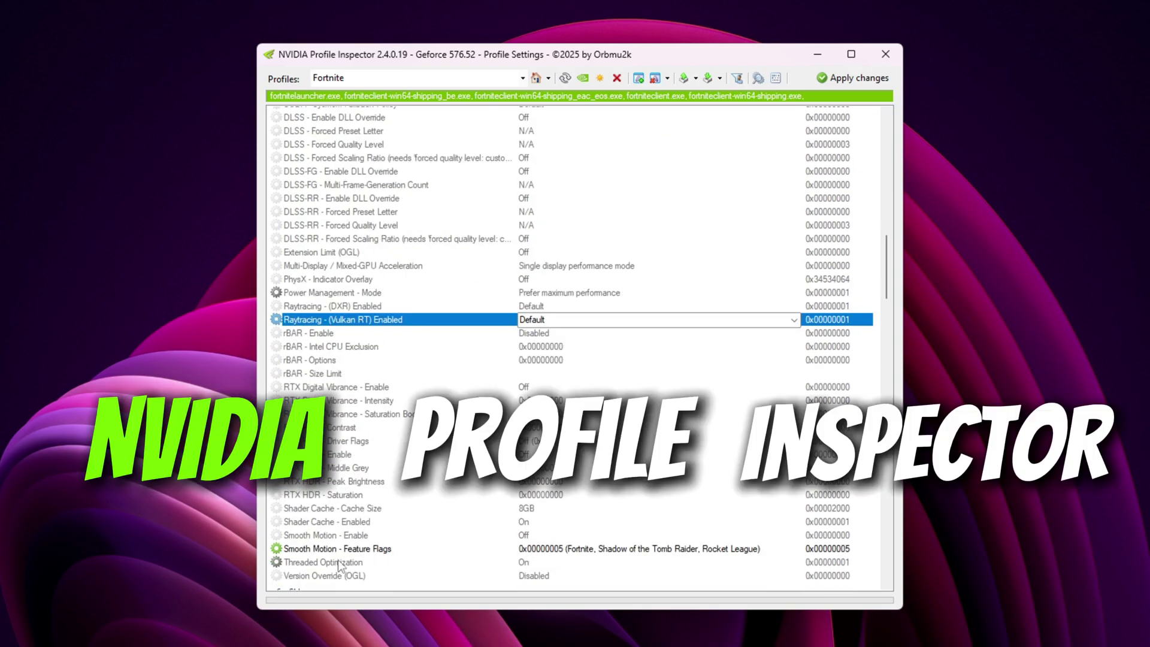
{"action": "scroll", "coordinate": [338, 566], "scroll_direction": "down", "scroll_amount": 2}
{"action": "left_click", "coordinate": [365, 485]}
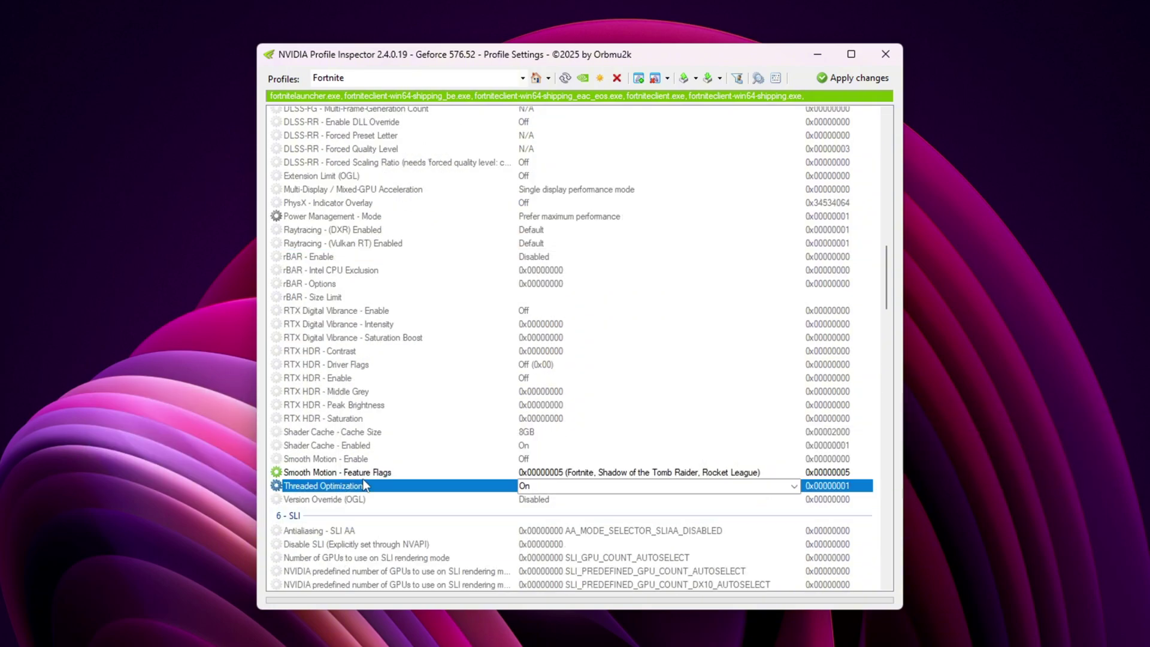
{"action": "left_click", "coordinate": [794, 485]}
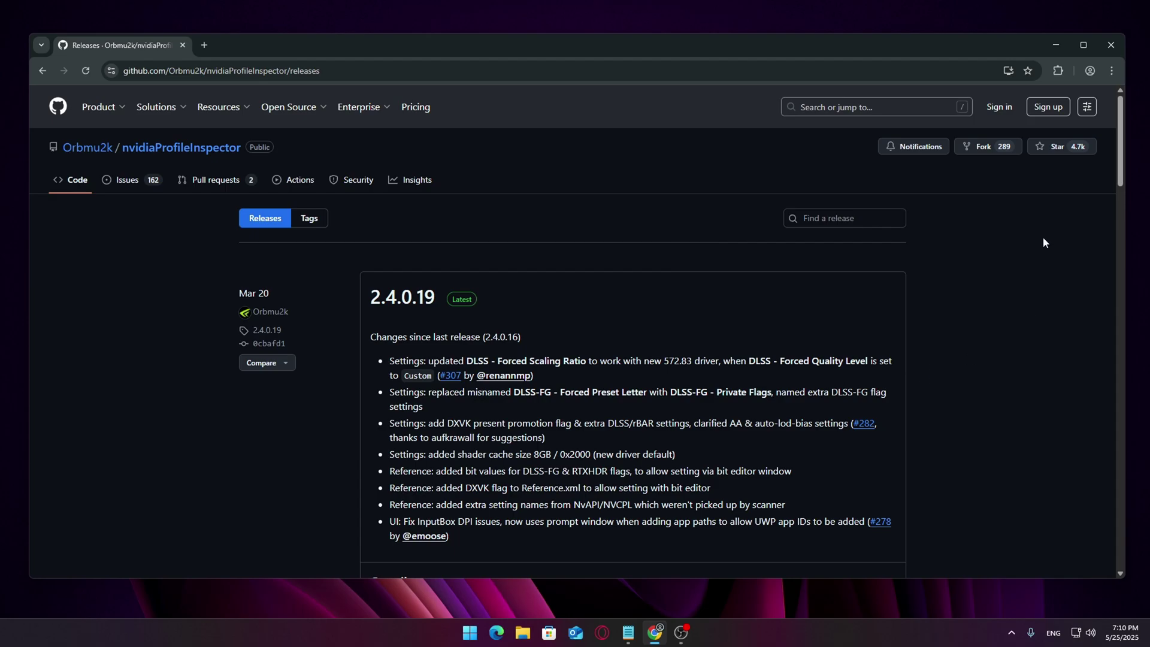
{"action": "middle_click", "coordinate": [1043, 242]}
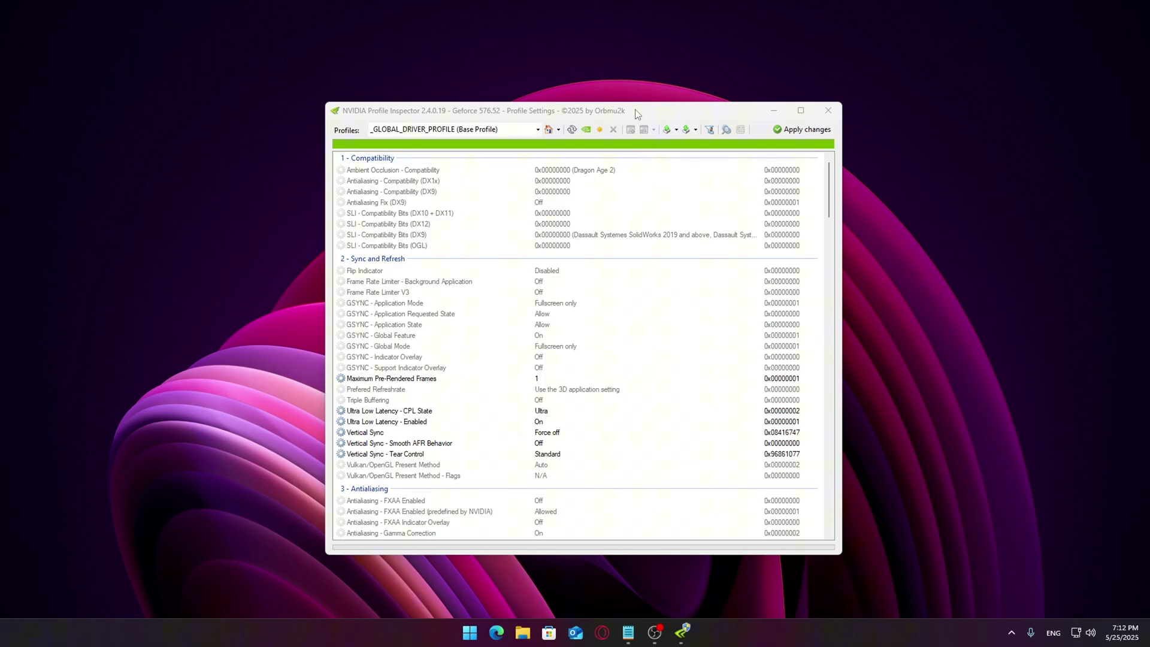
Reposition the Profile Inspector window and browse the driver profiles list
{"action": "left_click_drag", "start_coordinate": [635, 109], "coordinate": [630, 106]}
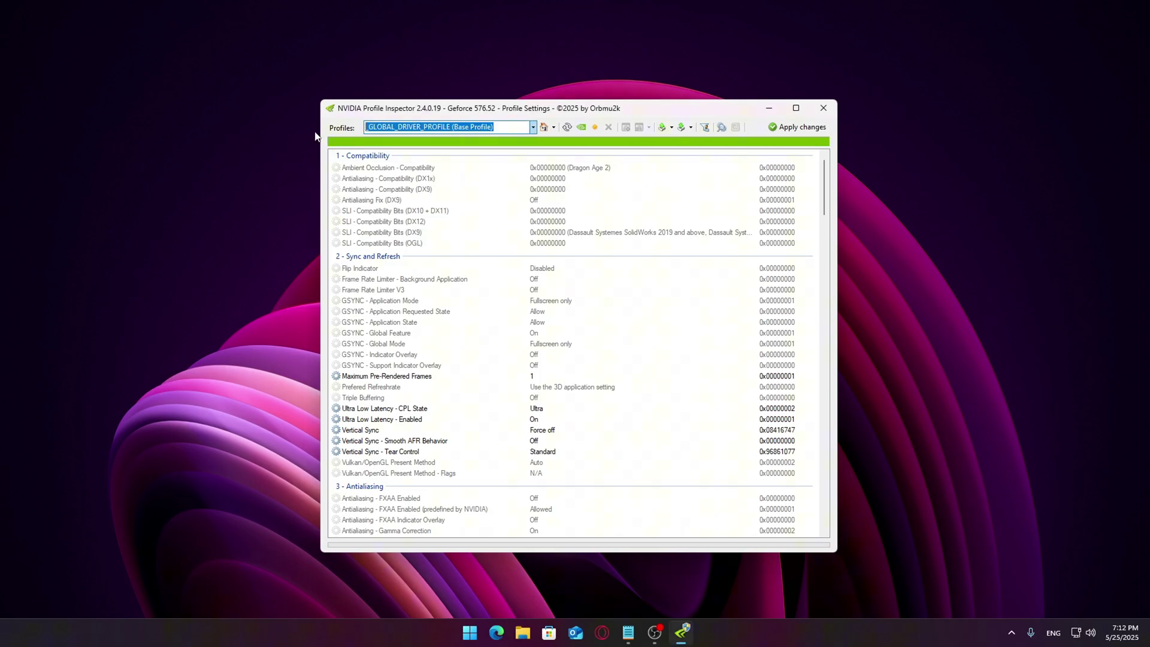
{"action": "left_click", "coordinate": [533, 127]}
{"action": "left_click_drag", "start_coordinate": [532, 146], "coordinate": [532, 326]}
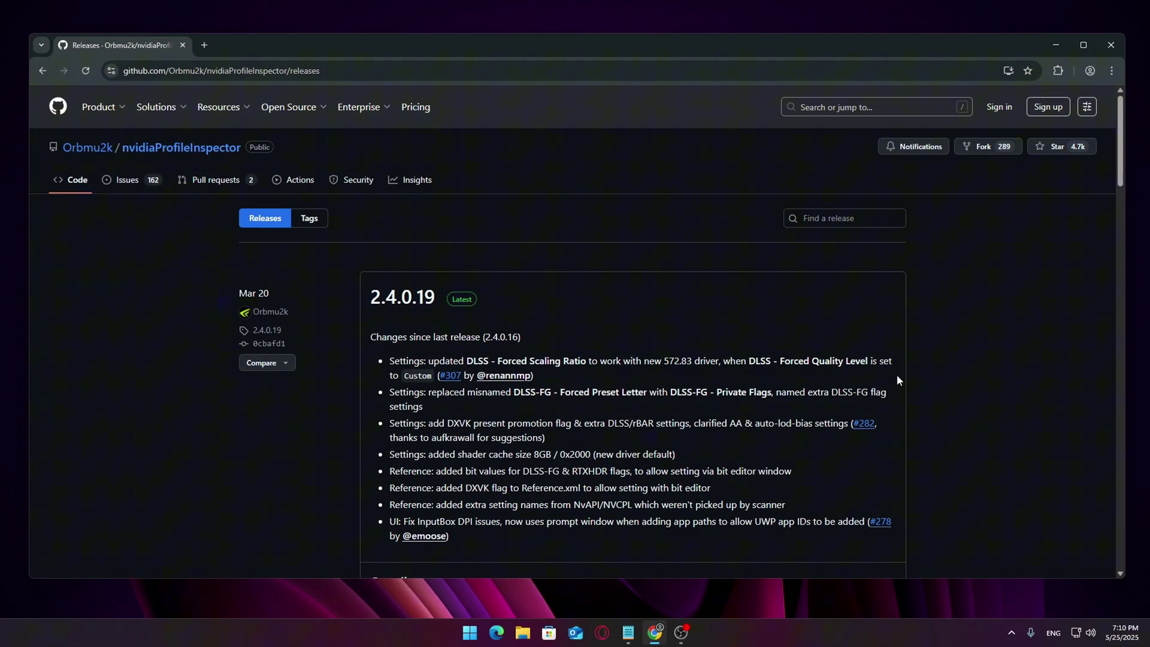
Download nvidiaProfileInspector.zip from the release 2.4.0.19 assets
{"action": "middle_click", "coordinate": [1043, 242]}
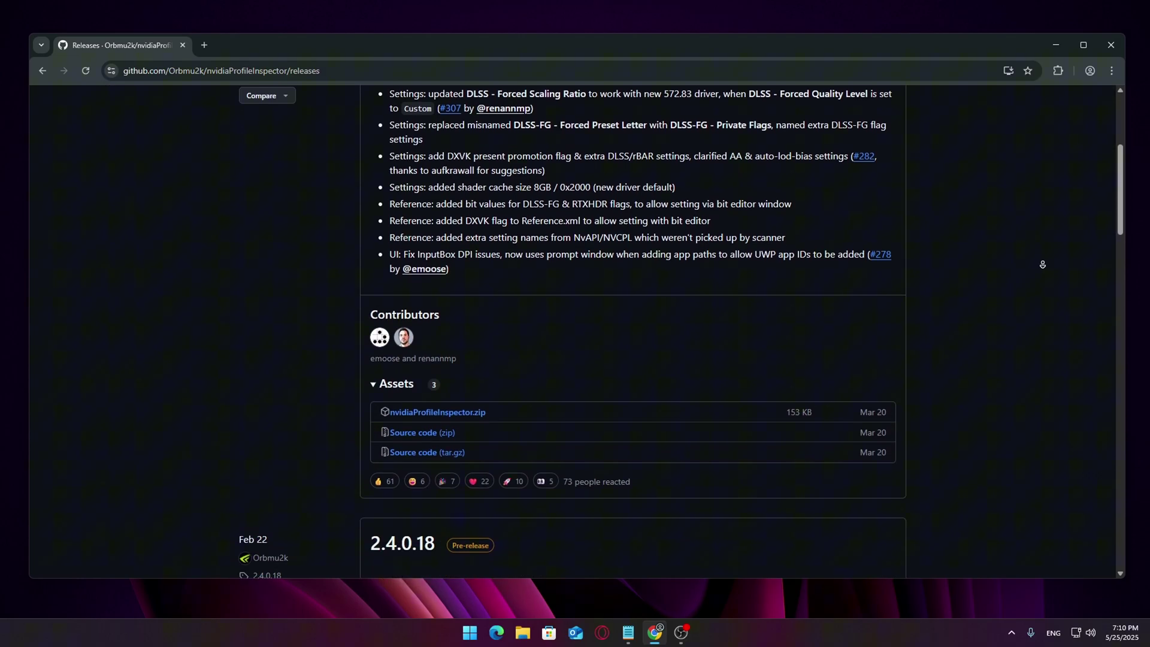
{"action": "middle_click", "coordinate": [1043, 268]}
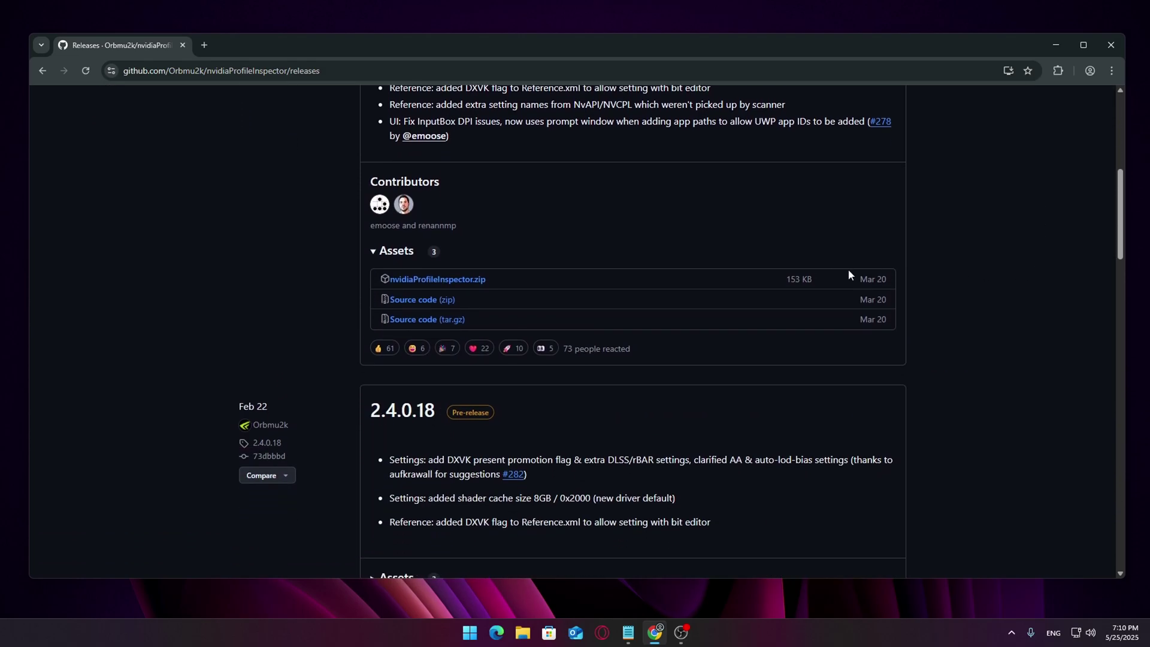
{"action": "left_click", "coordinate": [399, 282]}
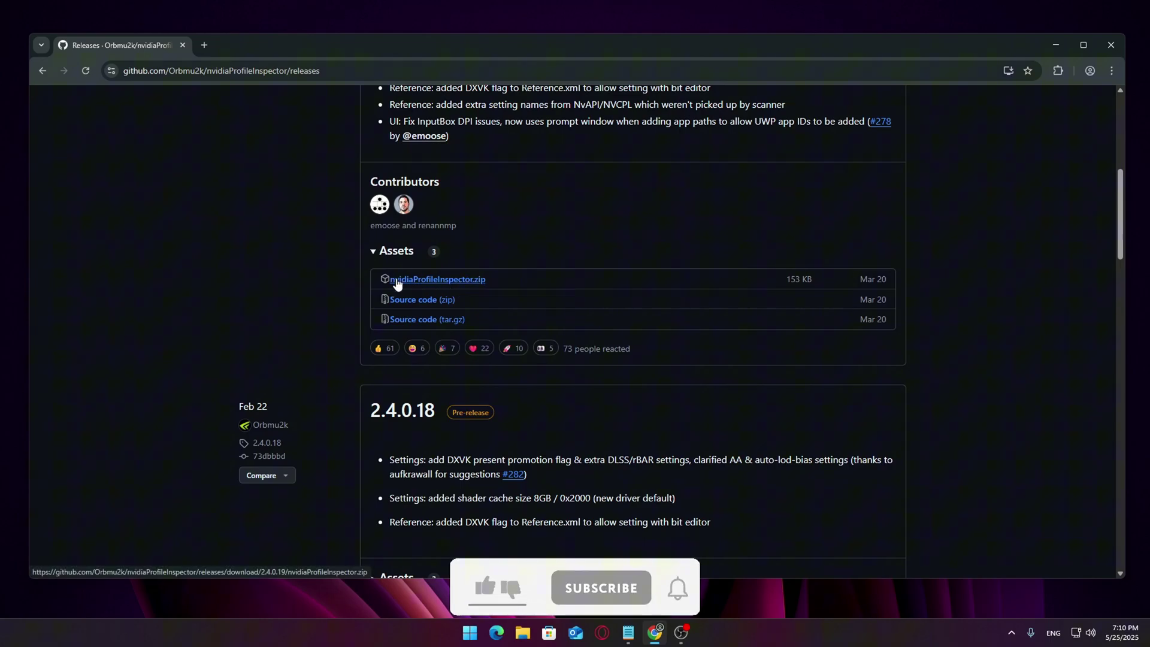
{"action": "left_click", "coordinate": [437, 282]}
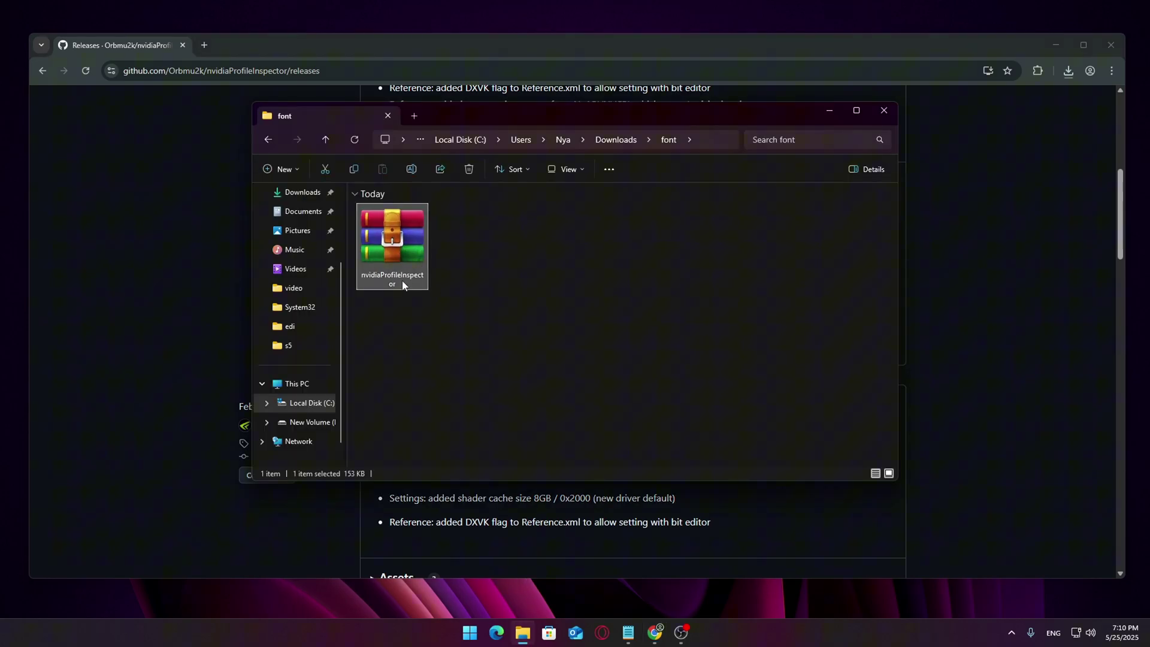
Extract nvidiaProfileInspector.zip in place with WinRAR and close the Chrome window
{"action": "right_click", "coordinate": [400, 241]}
{"action": "mouse_move", "coordinate": [441, 447]}
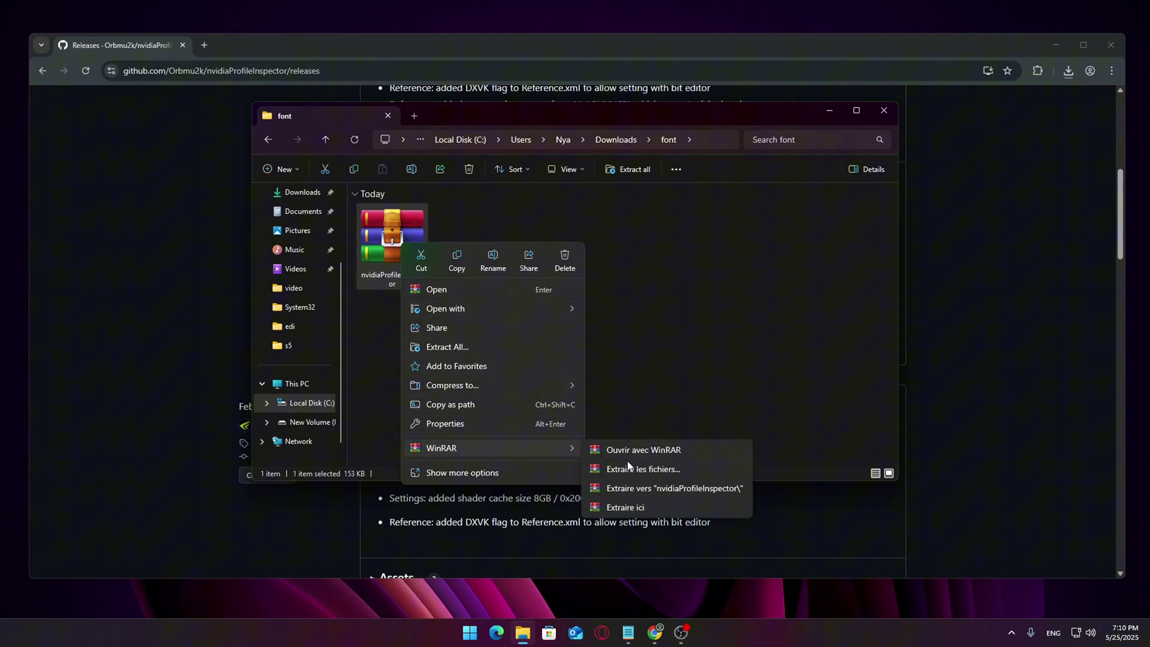
{"action": "left_click", "coordinate": [665, 506]}
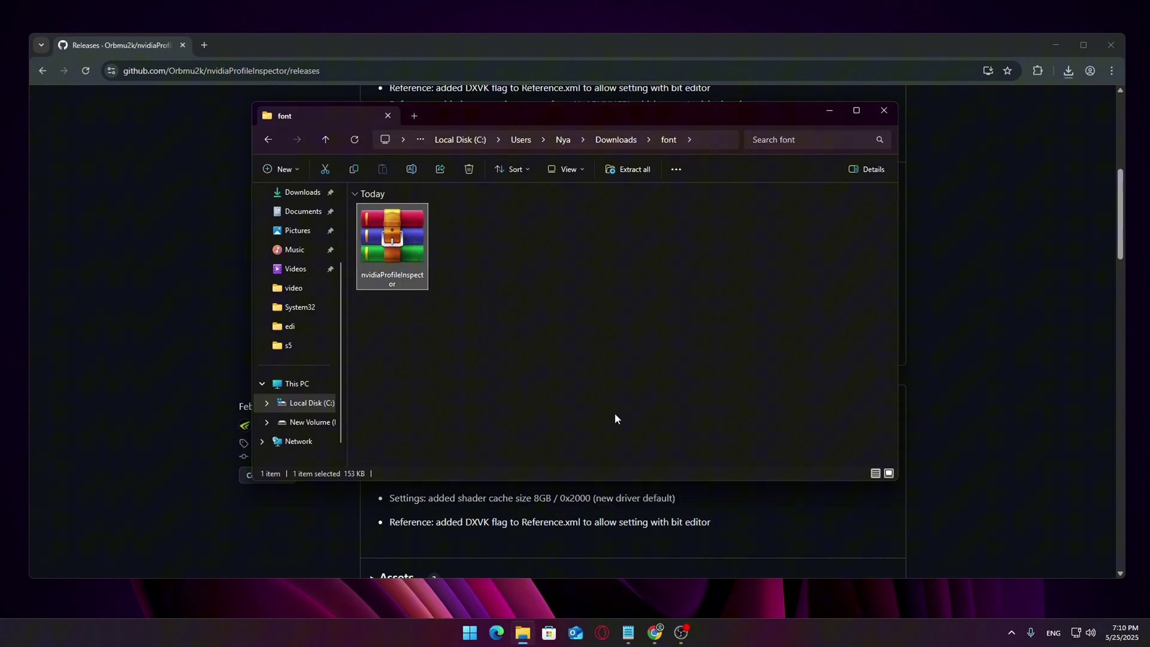
{"action": "left_click", "coordinate": [717, 332]}
{"action": "left_click_drag", "start_coordinate": [669, 346], "coordinate": [358, 354]}
{"action": "left_click", "coordinate": [1110, 41]}
{"action": "left_click", "coordinate": [584, 292]}
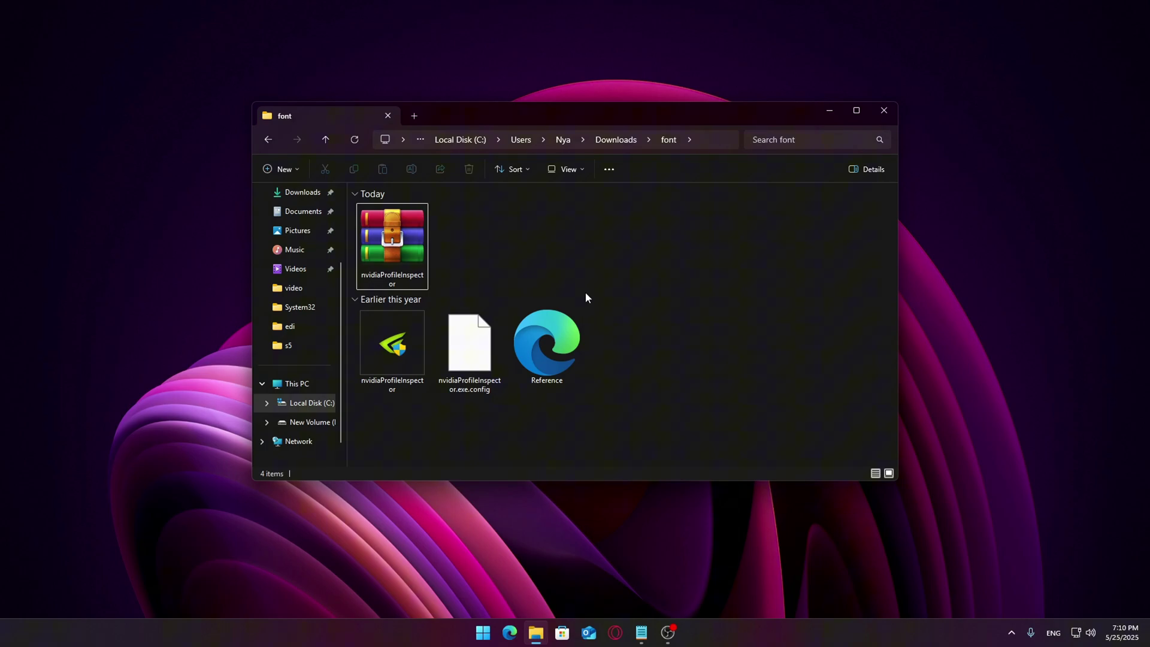
Launch nvidiaProfileInspector as administrator, then centre and enlarge its window
{"action": "right_click", "coordinate": [422, 348]}
{"action": "left_click", "coordinate": [513, 172]}
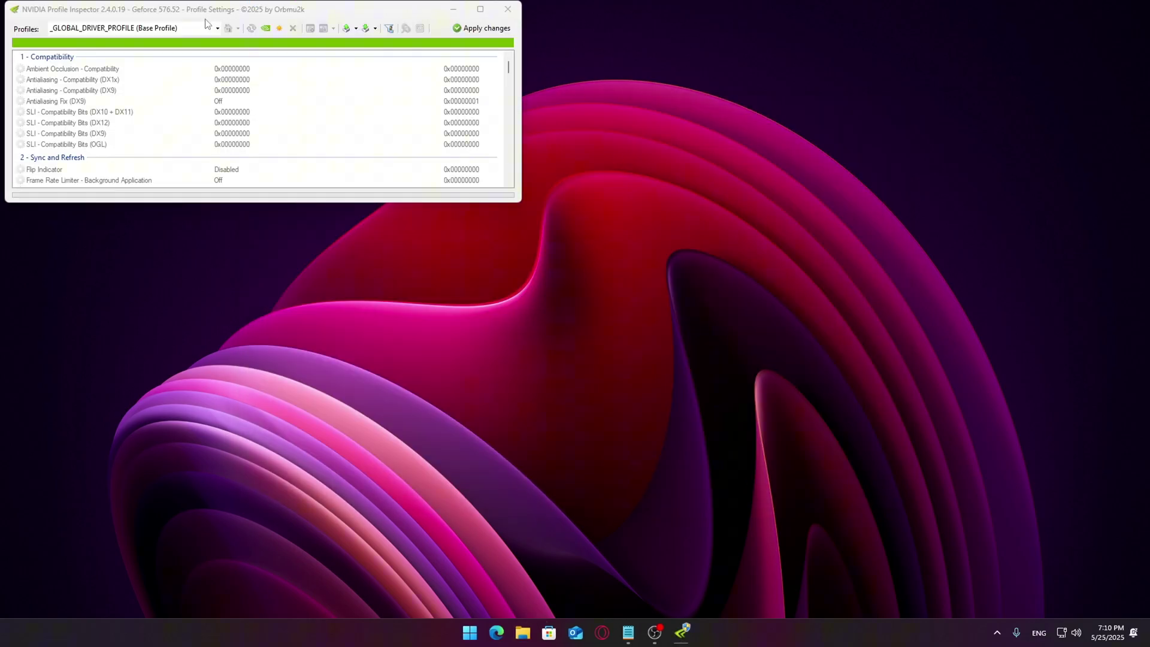
{"action": "mouse_move", "coordinate": [257, 36]}
{"action": "left_mouse_down"}
{"action": "mouse_move", "coordinate": [479, 123]}
{"action": "mouse_move", "coordinate": [528, 127]}
{"action": "left_mouse_up"}
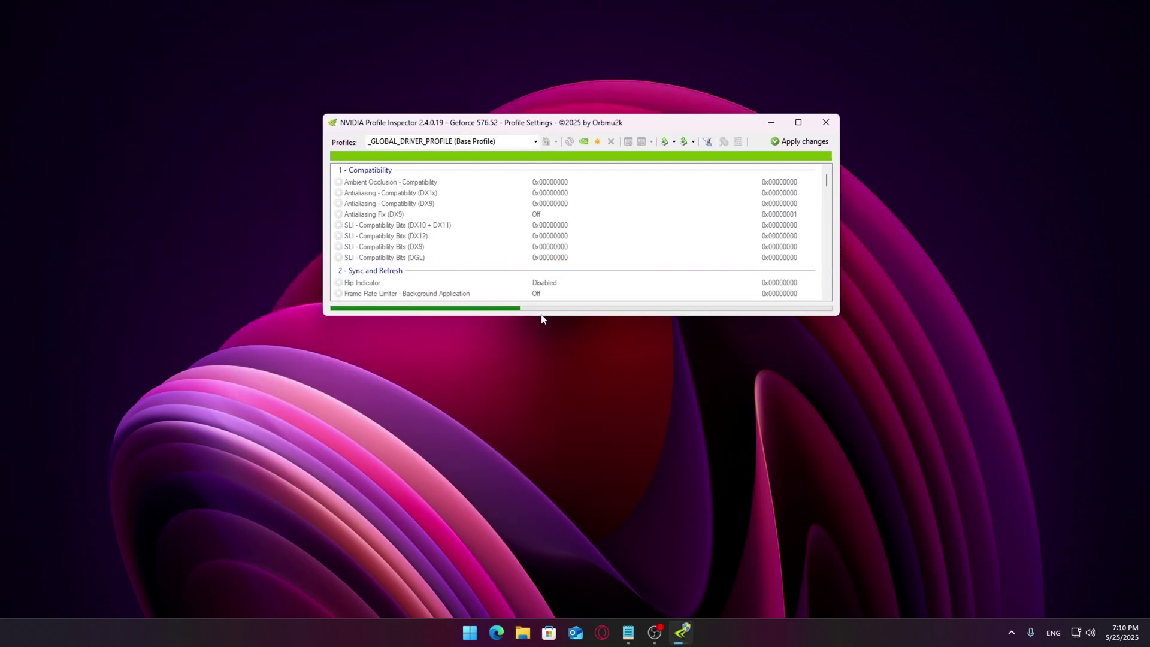
{"action": "left_click_drag", "start_coordinate": [545, 319], "coordinate": [527, 455]}
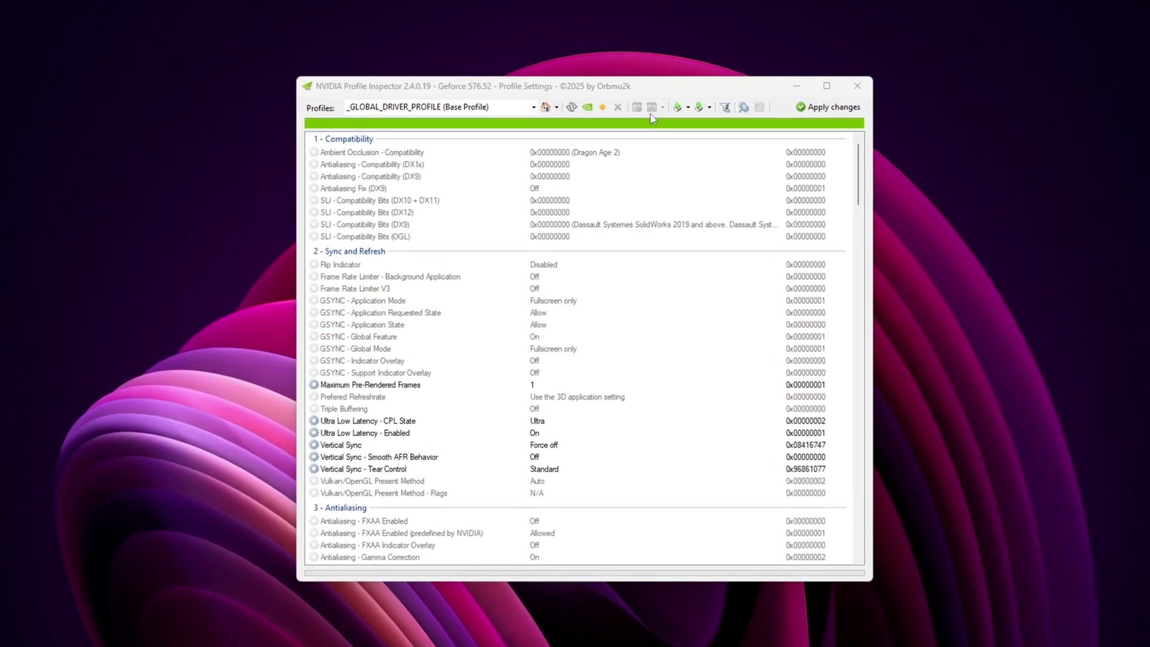
Browse the driver profiles list without switching profiles
{"action": "left_click", "coordinate": [533, 76]}
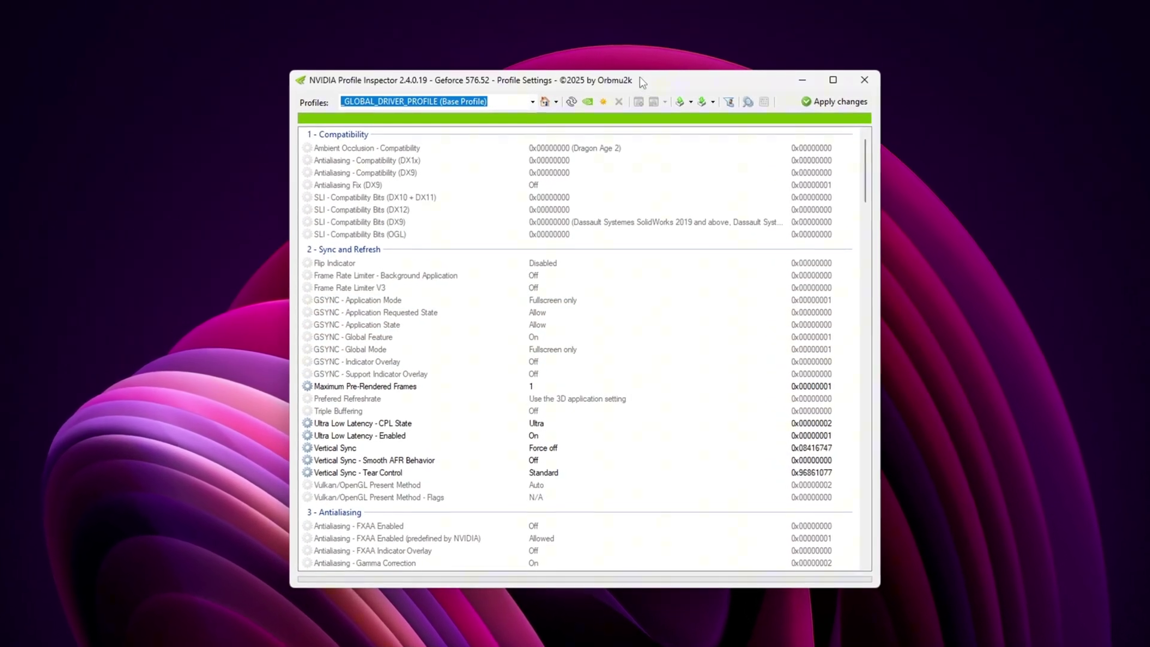
{"action": "left_click_drag", "start_coordinate": [478, 87], "coordinate": [324, 87]}
{"action": "left_click", "coordinate": [524, 85]}
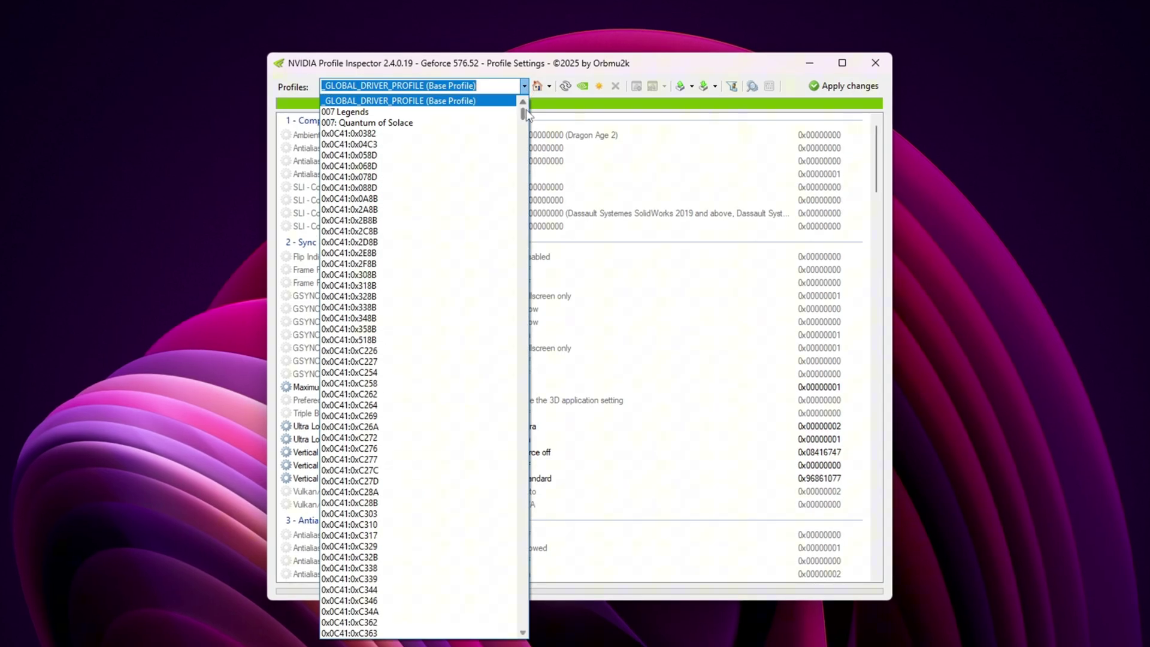
{"action": "left_click_drag", "start_coordinate": [524, 111], "coordinate": [524, 328]}
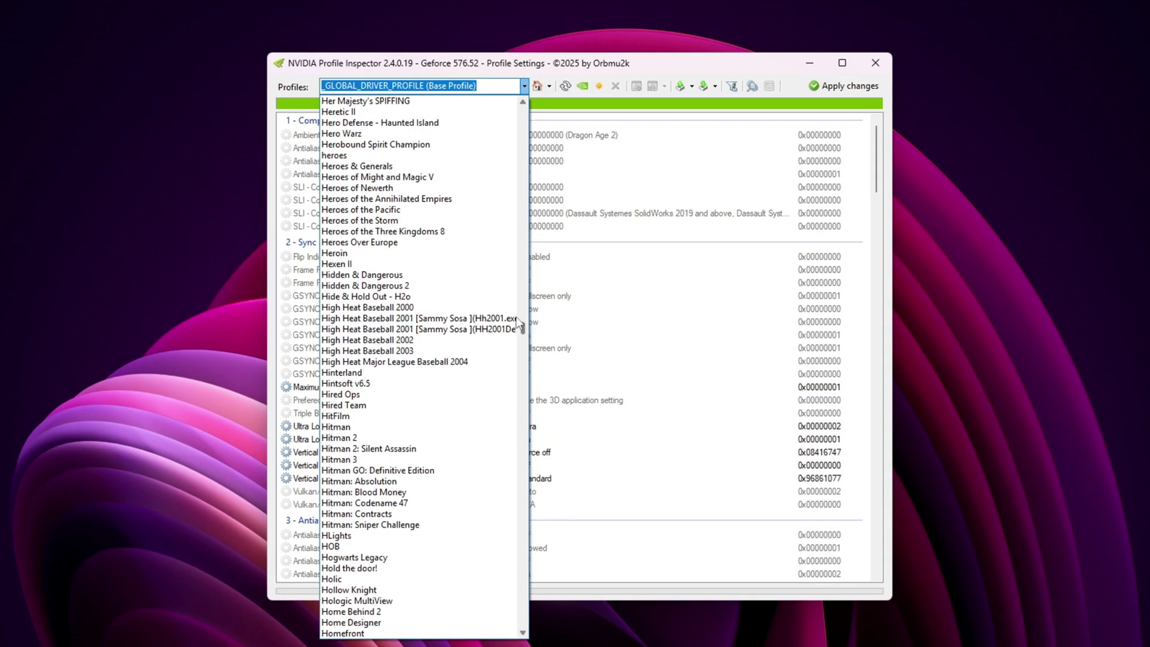
{"action": "left_click", "coordinate": [450, 86]}
Try profile searches 'valorcod', 'call' and 'fort', then select _GLOBAL_DRIVER_PROFILE (Base Profile)
{"action": "type", "text": "valor"}
{"action": "type", "text": "co"}
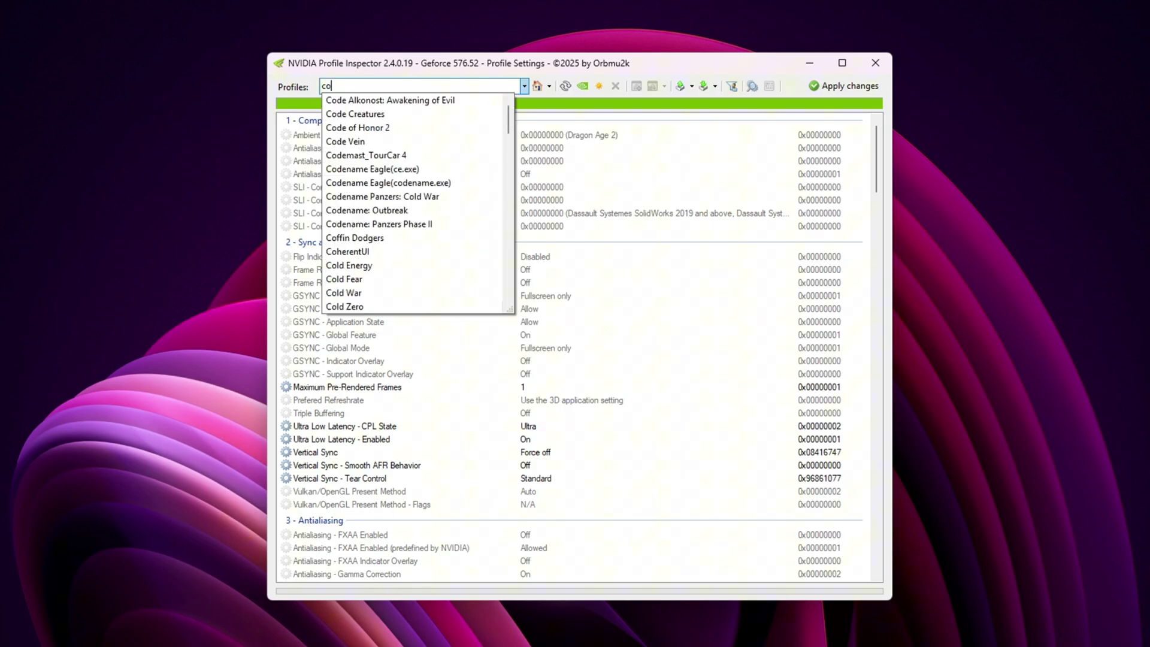
{"action": "type", "text": "d"}
{"action": "key", "text": "ctrl+a"}
{"action": "type", "text": "call"}
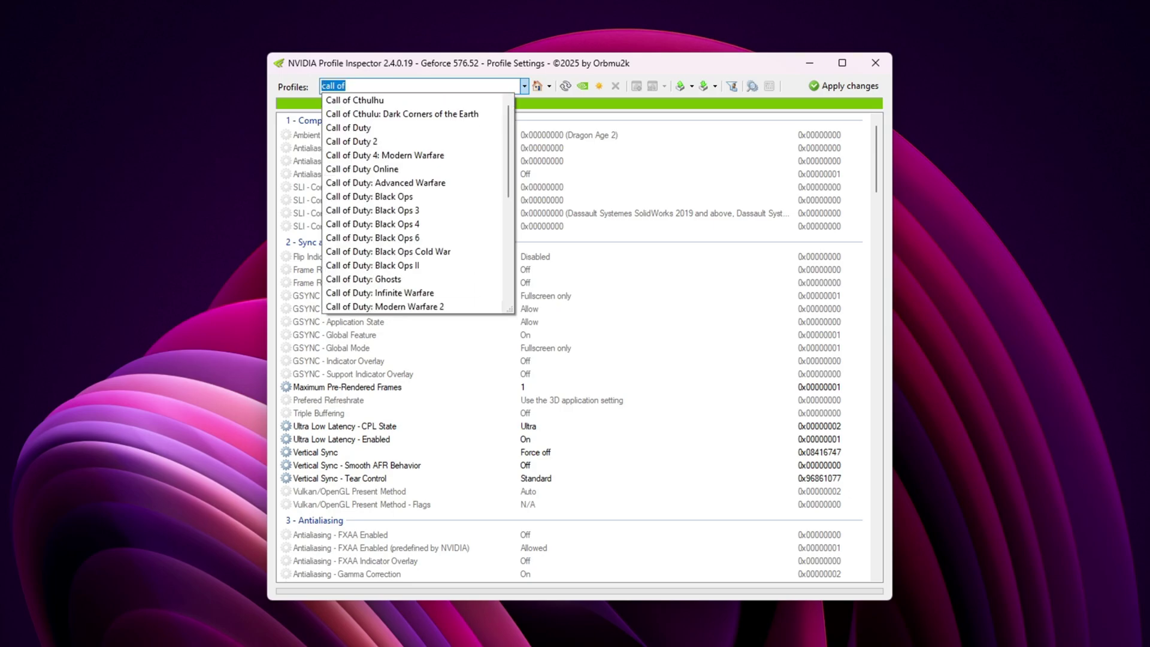
{"action": "key", "text": "BackSpace"}
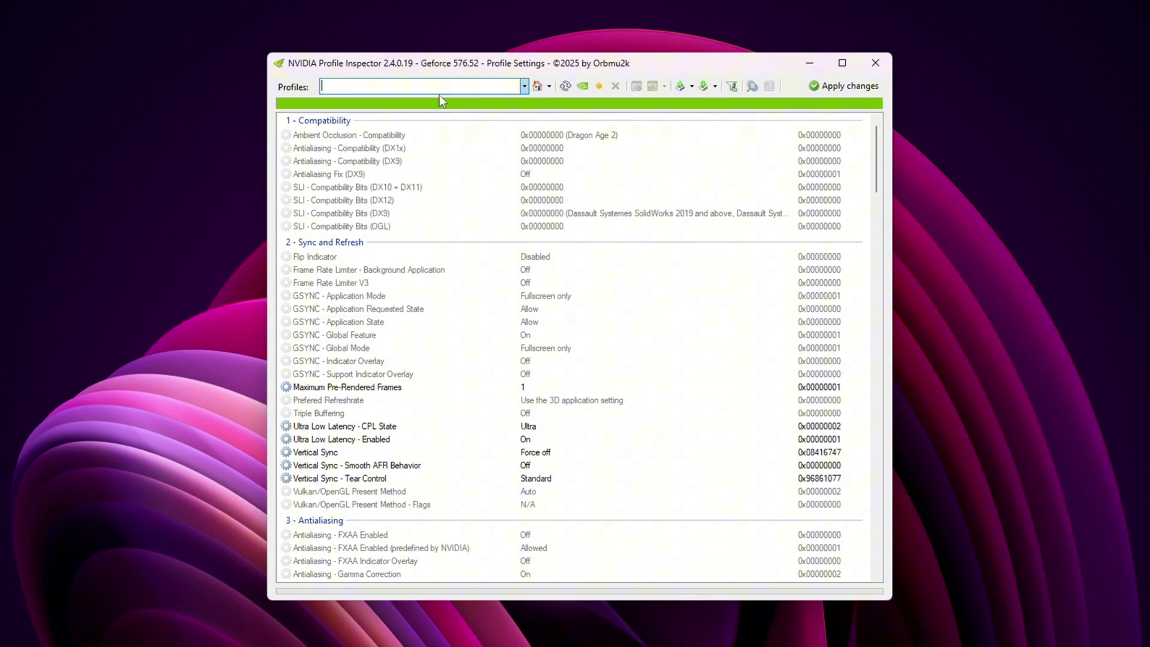
{"action": "type", "text": "fort"}
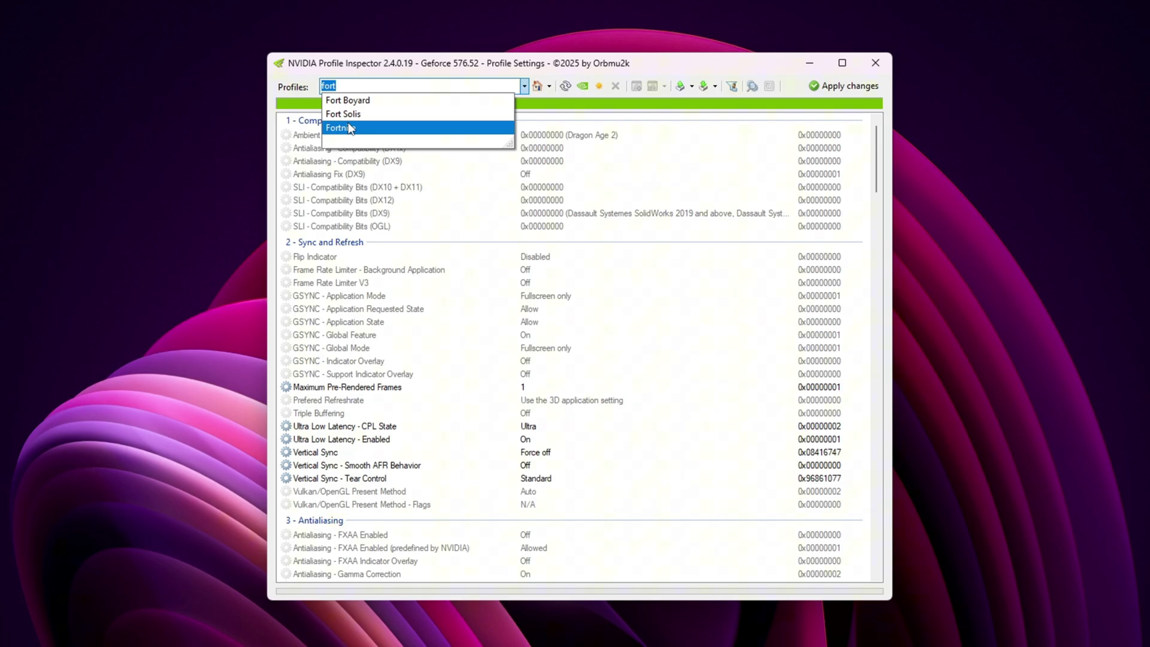
{"action": "key", "text": "BackSpace"}
{"action": "left_click", "coordinate": [525, 87]}
{"action": "left_click", "coordinate": [405, 112]}
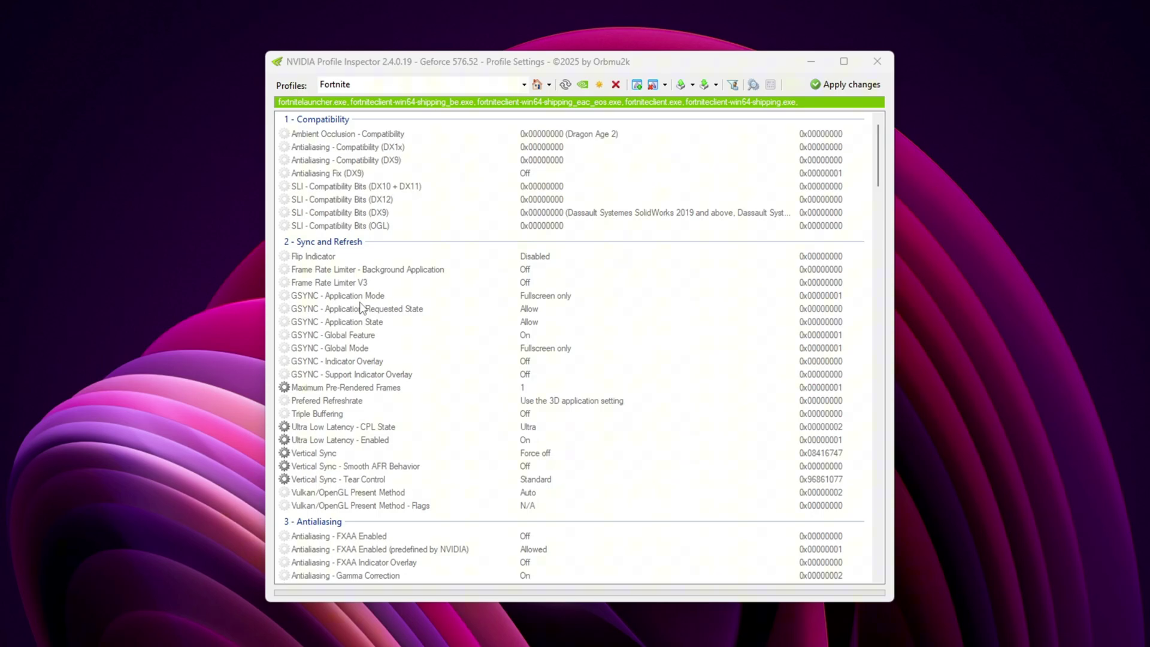
Set GSYNC - Application Mode to Off and Vertical Sync to 'Use the 3D application setting'
{"action": "left_click", "coordinate": [360, 300]}
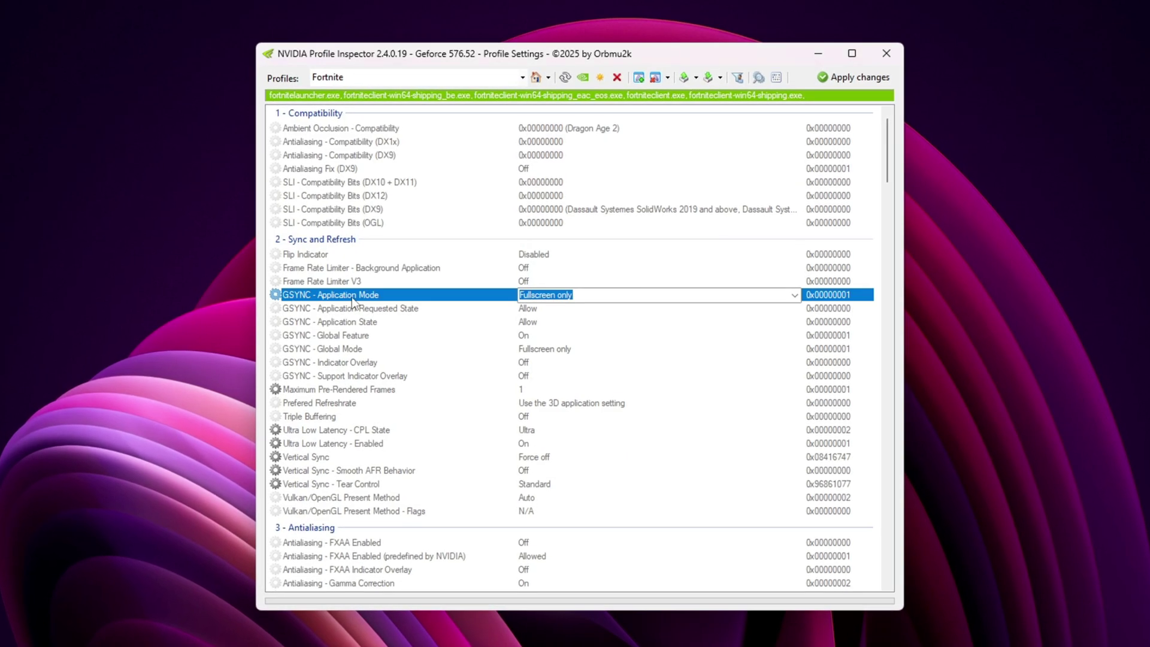
{"action": "left_click", "coordinate": [759, 295]}
{"action": "left_click", "coordinate": [728, 308]}
{"action": "left_click", "coordinate": [302, 416]}
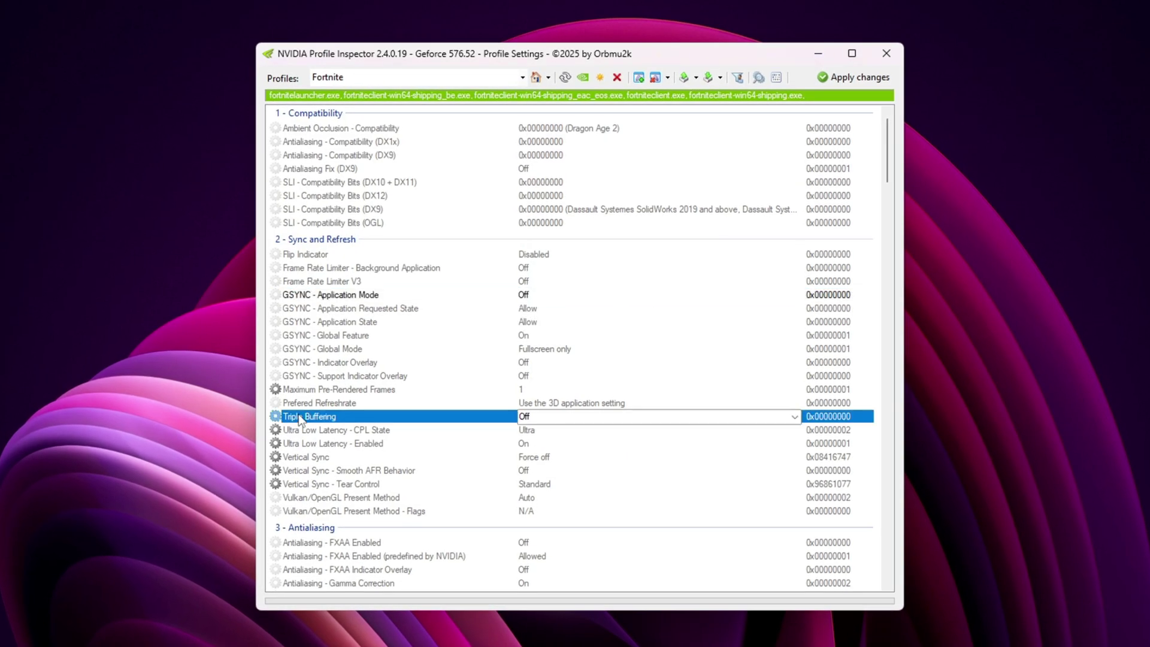
{"action": "left_click", "coordinate": [637, 417]}
{"action": "left_click", "coordinate": [568, 456]}
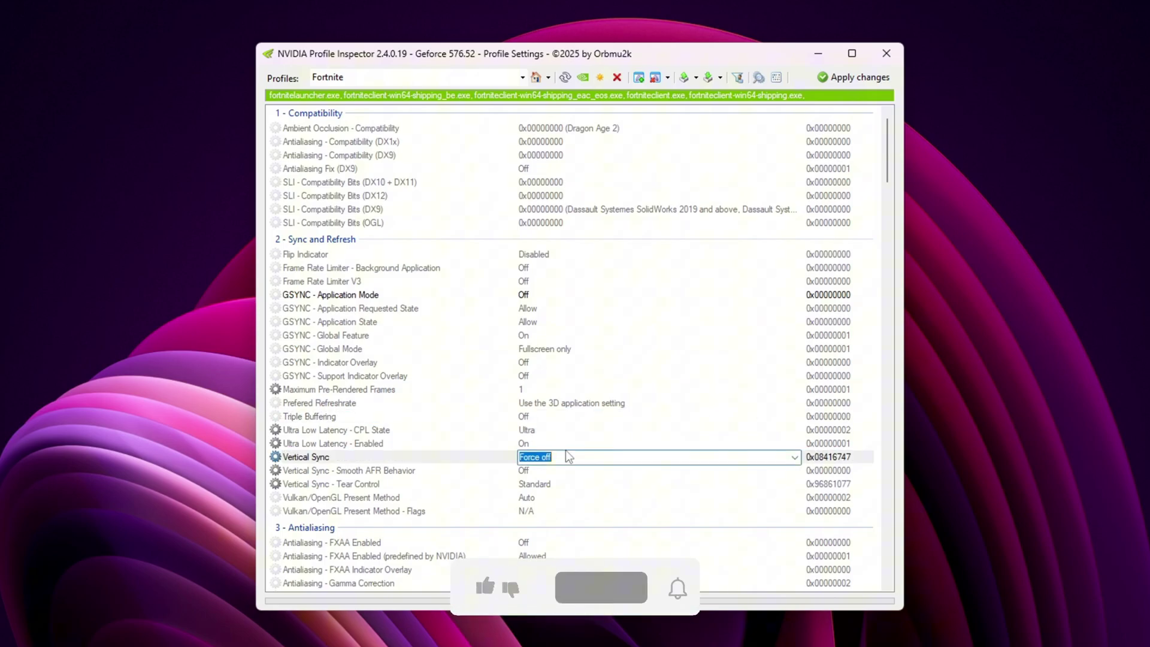
{"action": "left_click", "coordinate": [794, 457]}
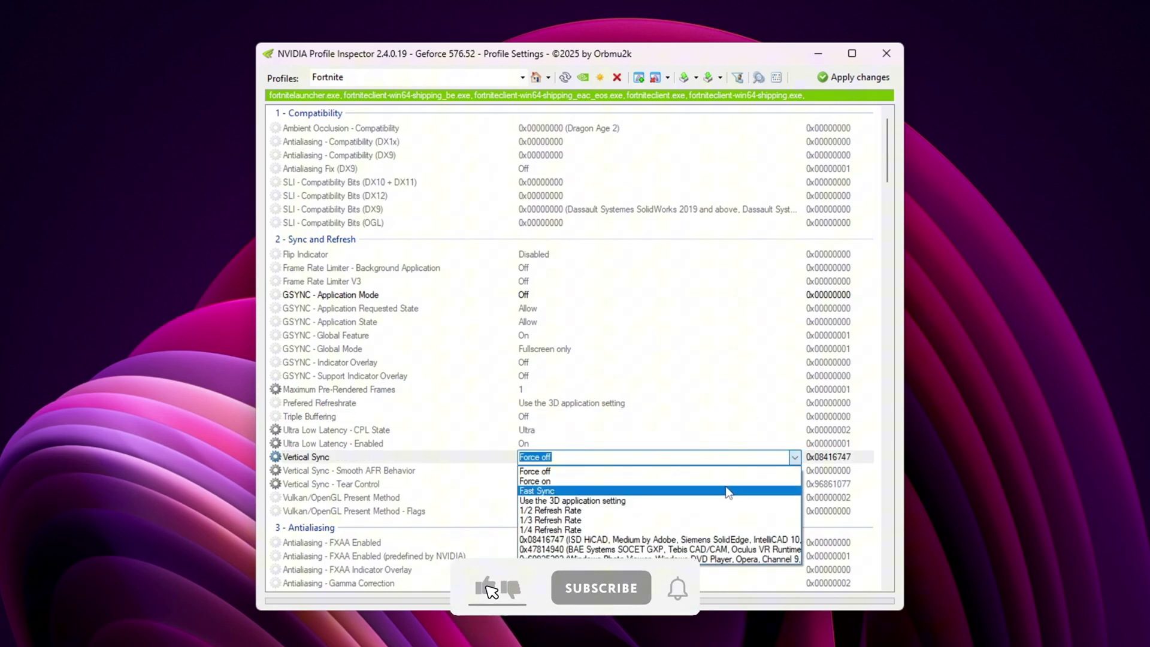
{"action": "left_click", "coordinate": [656, 501]}
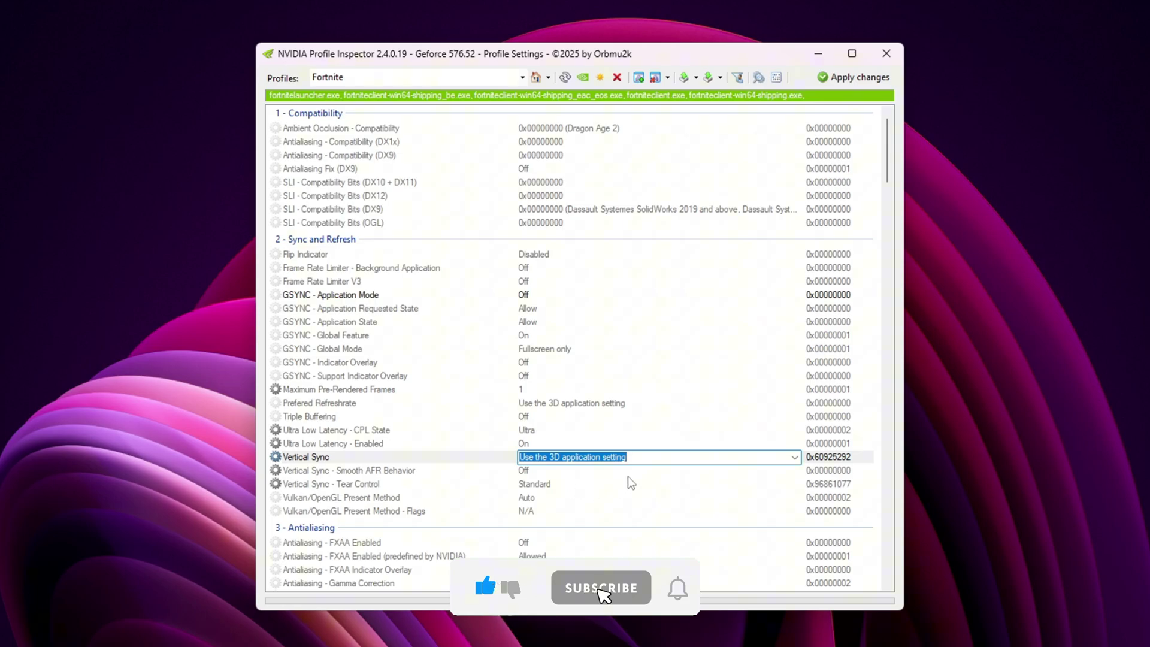
Check Maximum Pre-Rendered Frames and keep Power Management at Prefer maximum performance
{"action": "left_click", "coordinate": [576, 390]}
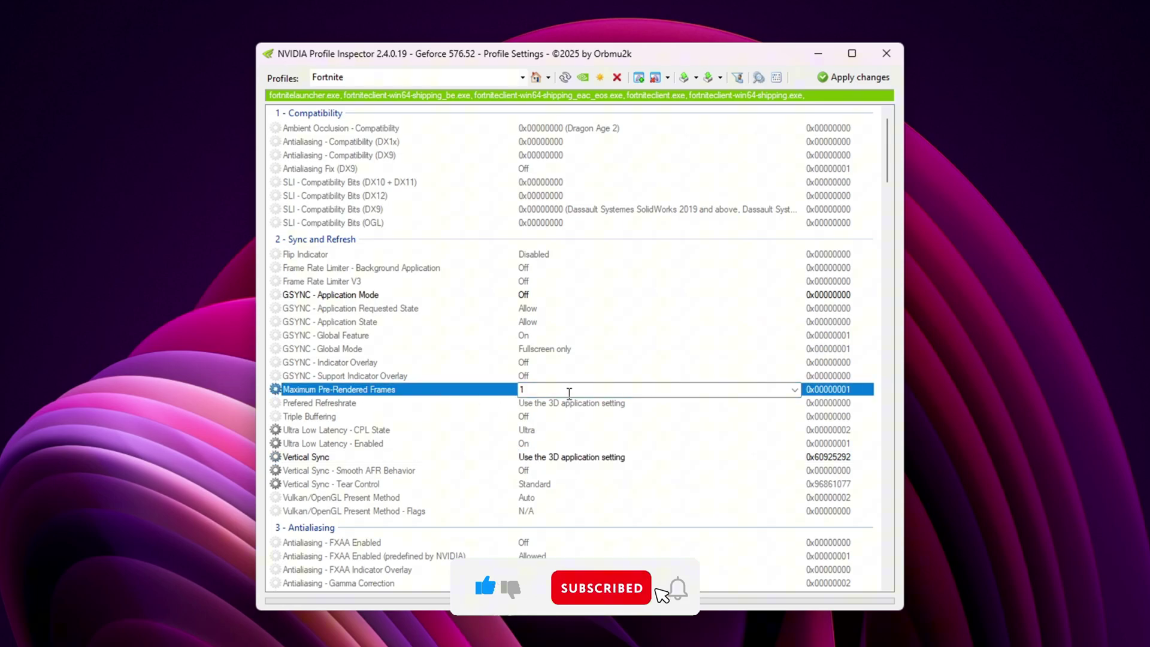
{"action": "left_click", "coordinate": [596, 407]}
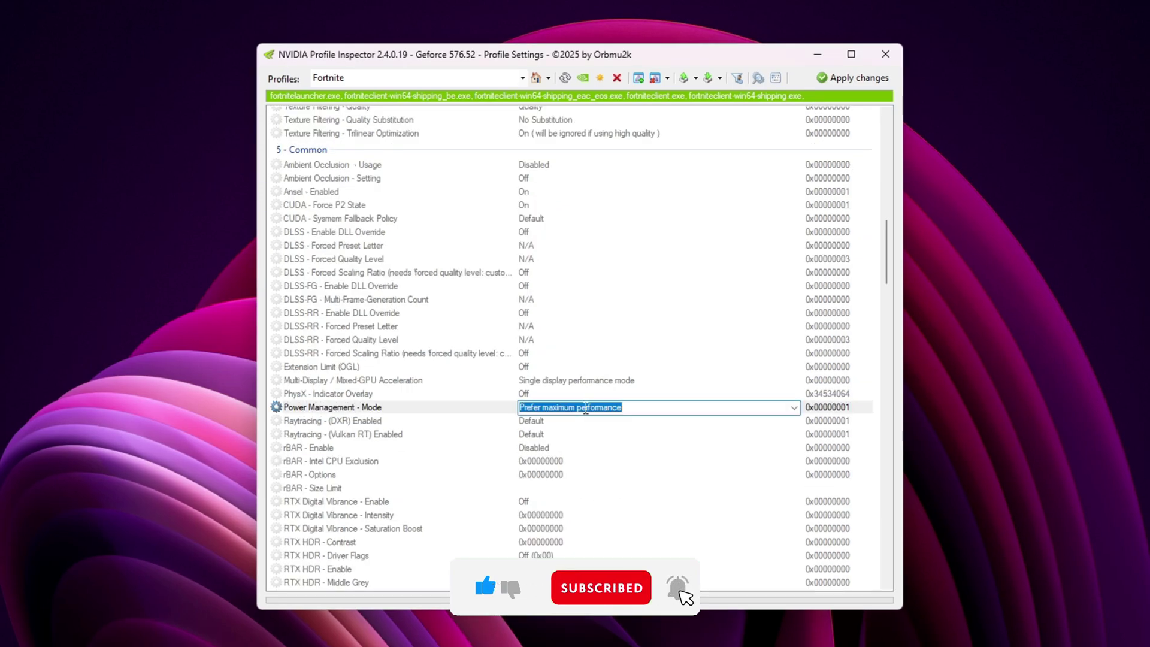
{"action": "left_click", "coordinate": [596, 408]}
{"action": "left_click", "coordinate": [636, 427]}
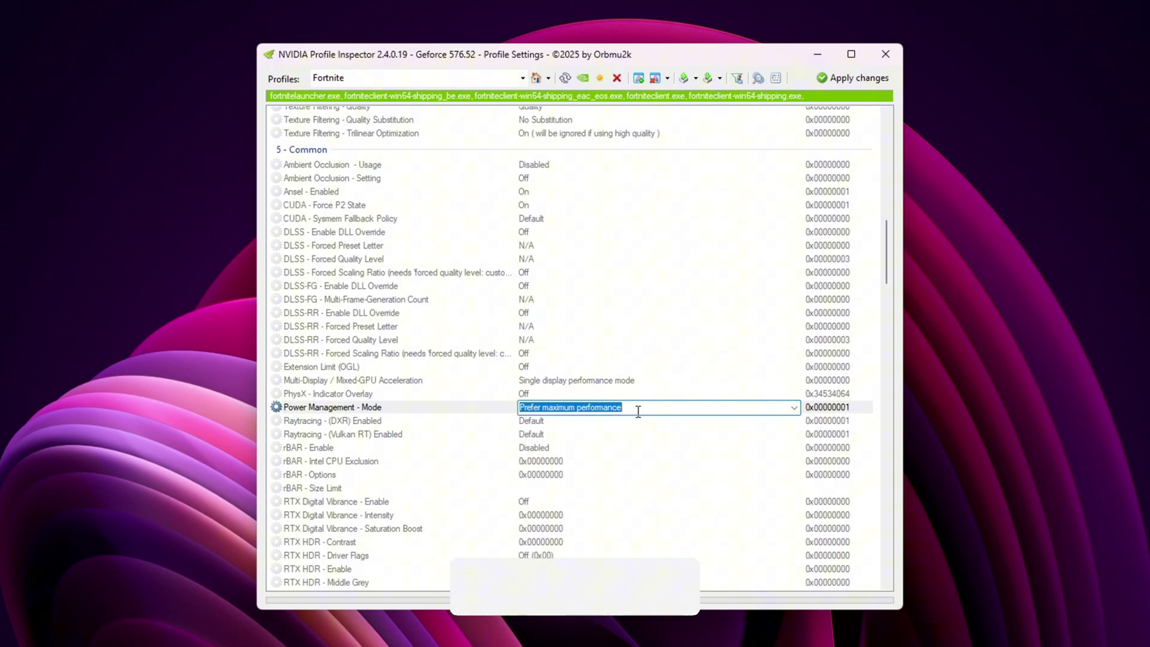
{"action": "scroll", "coordinate": [617, 449], "scroll_direction": "down", "scroll_amount": 5}
{"action": "left_click", "coordinate": [592, 486]}
Set LOD Bias (DX) to 0.750 and Texture Filtering - Quality to Performance
{"action": "left_click", "coordinate": [793, 487]}
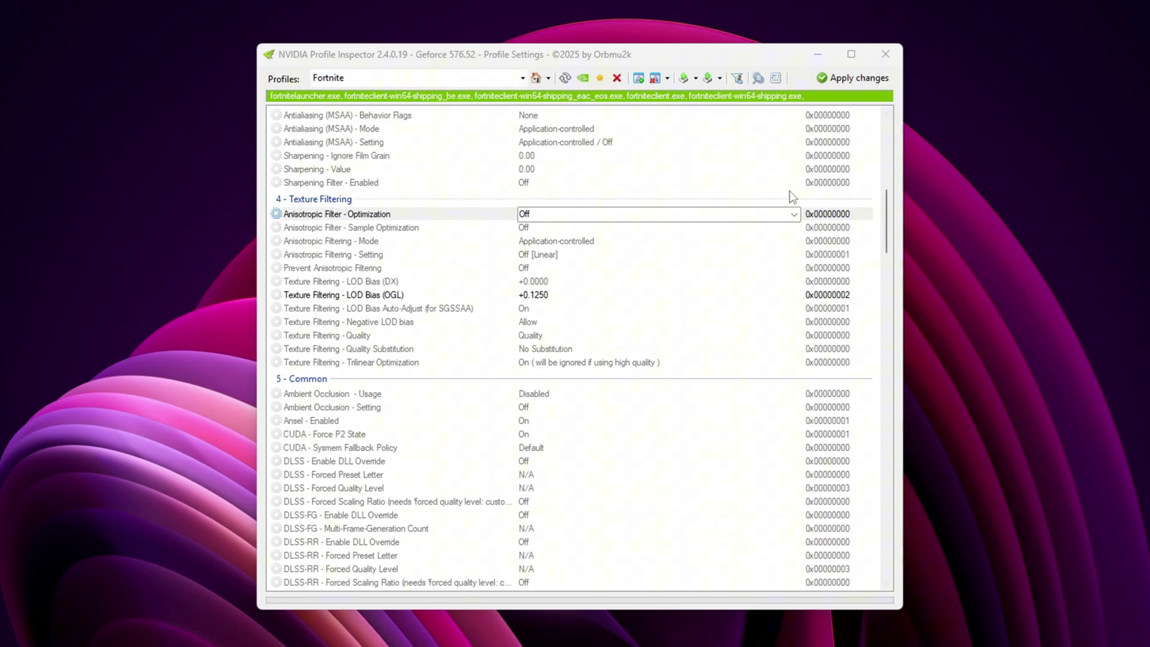
{"action": "left_click", "coordinate": [324, 282]}
{"action": "left_click", "coordinate": [575, 282]}
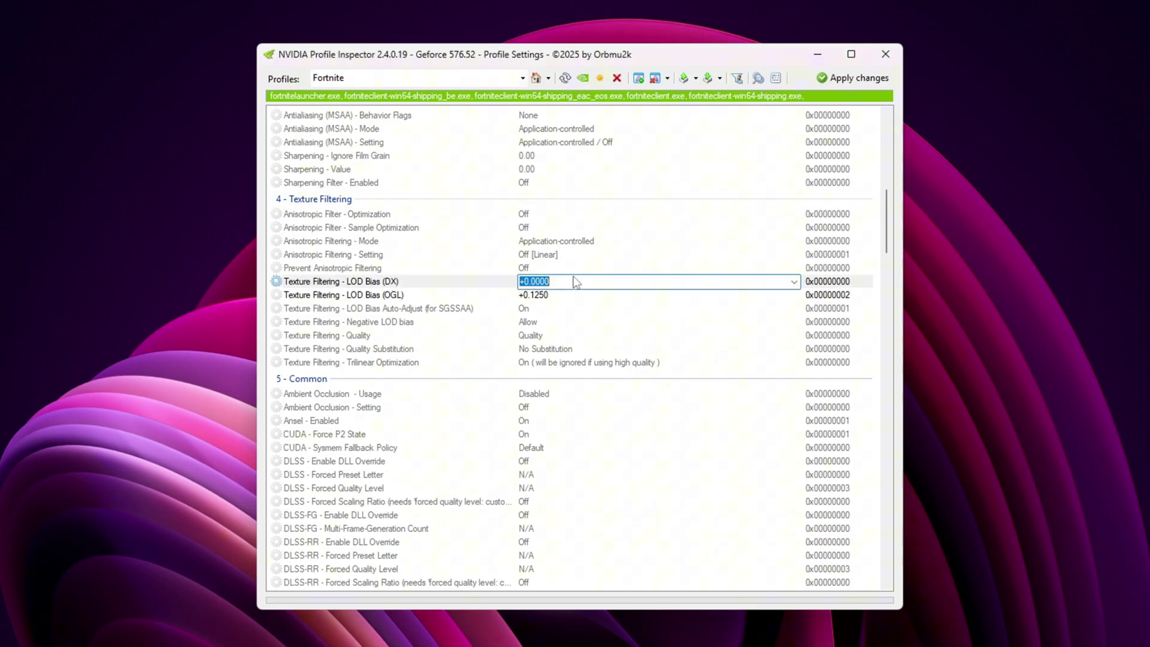
{"action": "type", "text": "0.750"}
{"action": "left_click", "coordinate": [526, 336]}
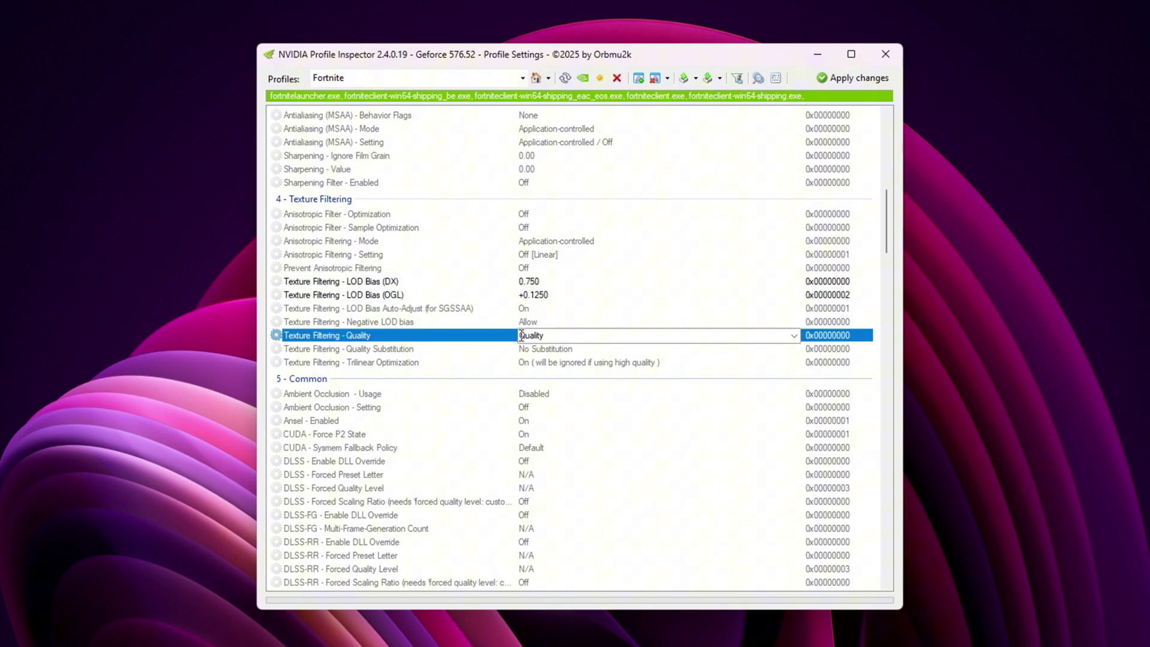
{"action": "left_click", "coordinate": [794, 337]}
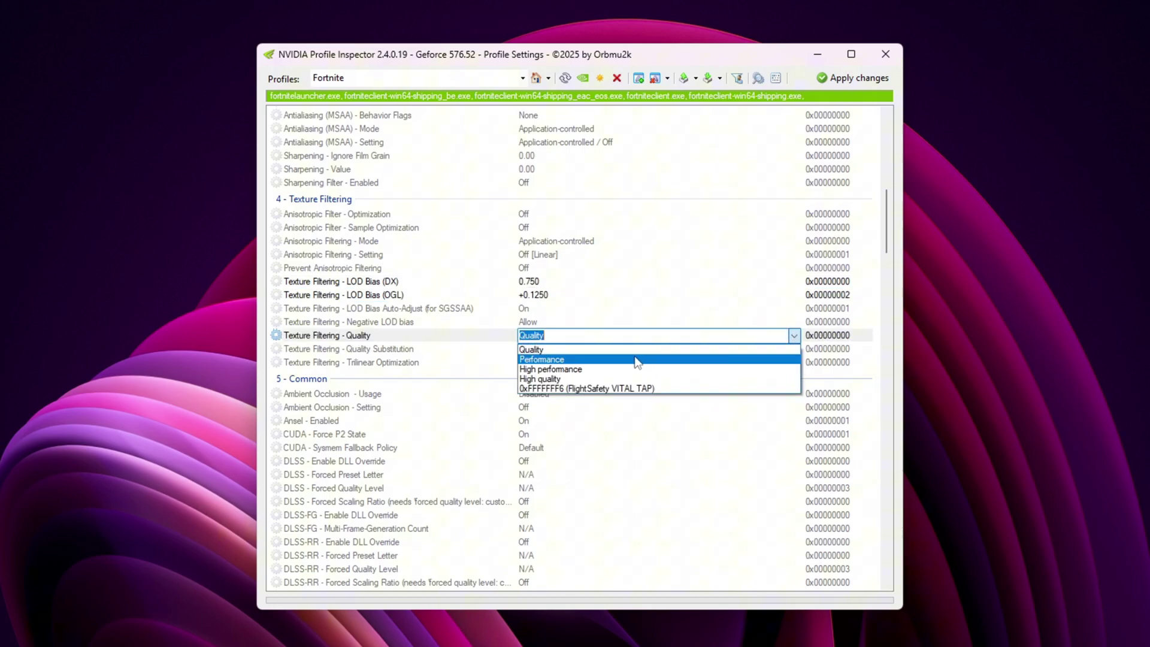
{"action": "left_click", "coordinate": [570, 360]}
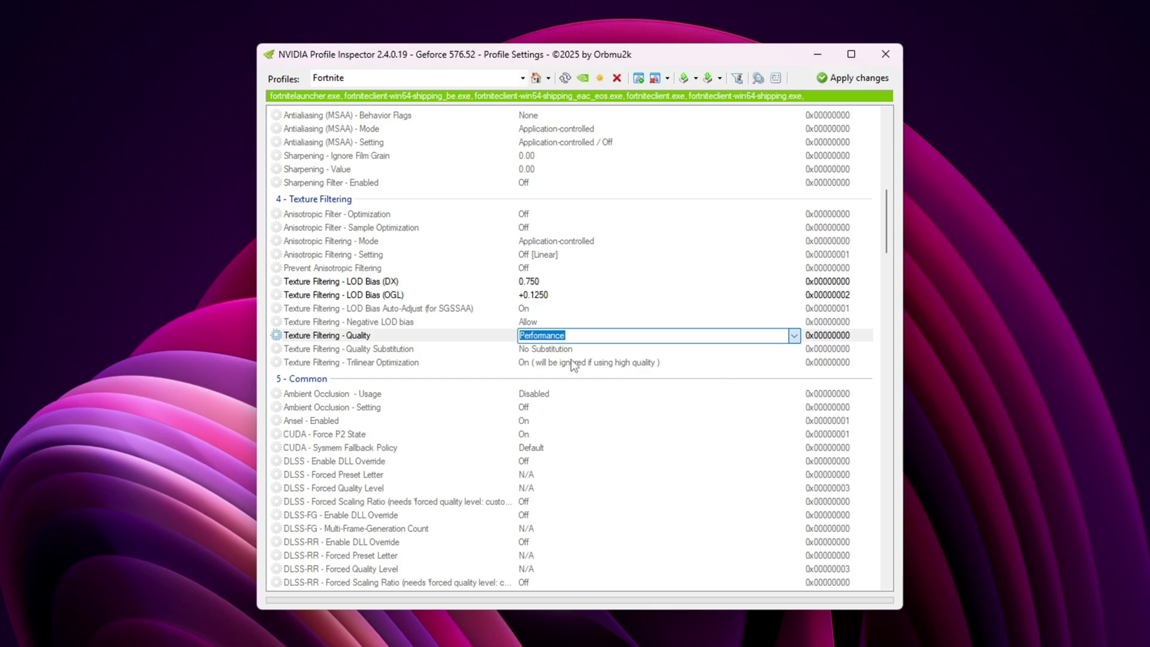
Keep Trilinear Optimization turned on
{"action": "left_click", "coordinate": [499, 361]}
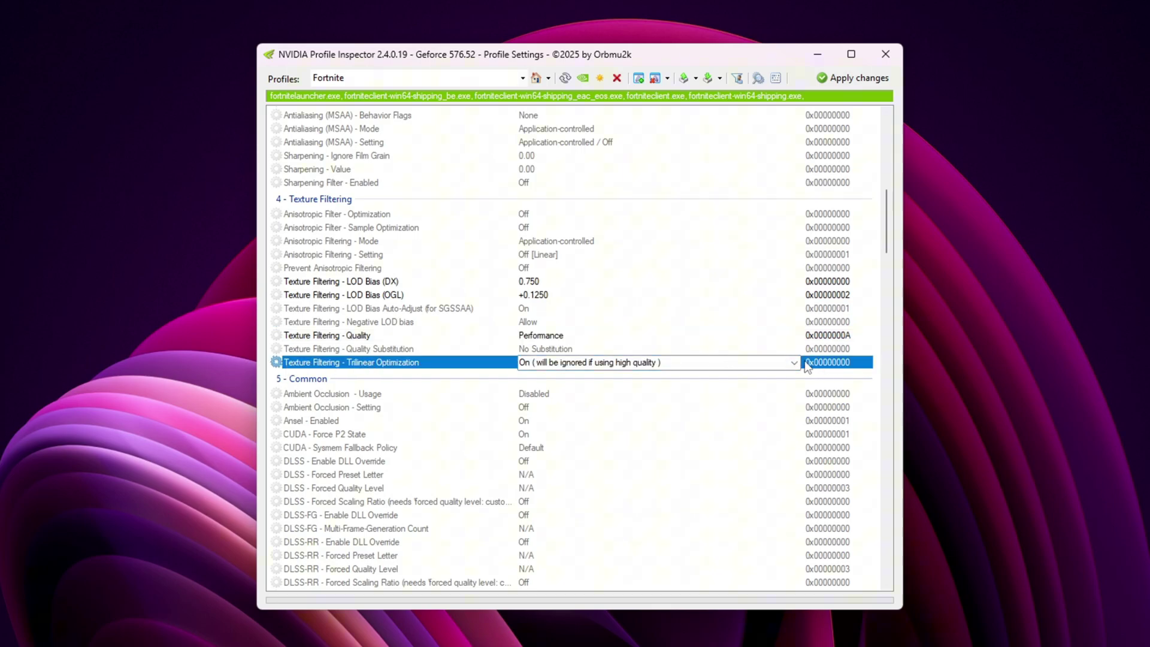
{"action": "left_click", "coordinate": [795, 363]}
{"action": "left_click", "coordinate": [566, 376]}
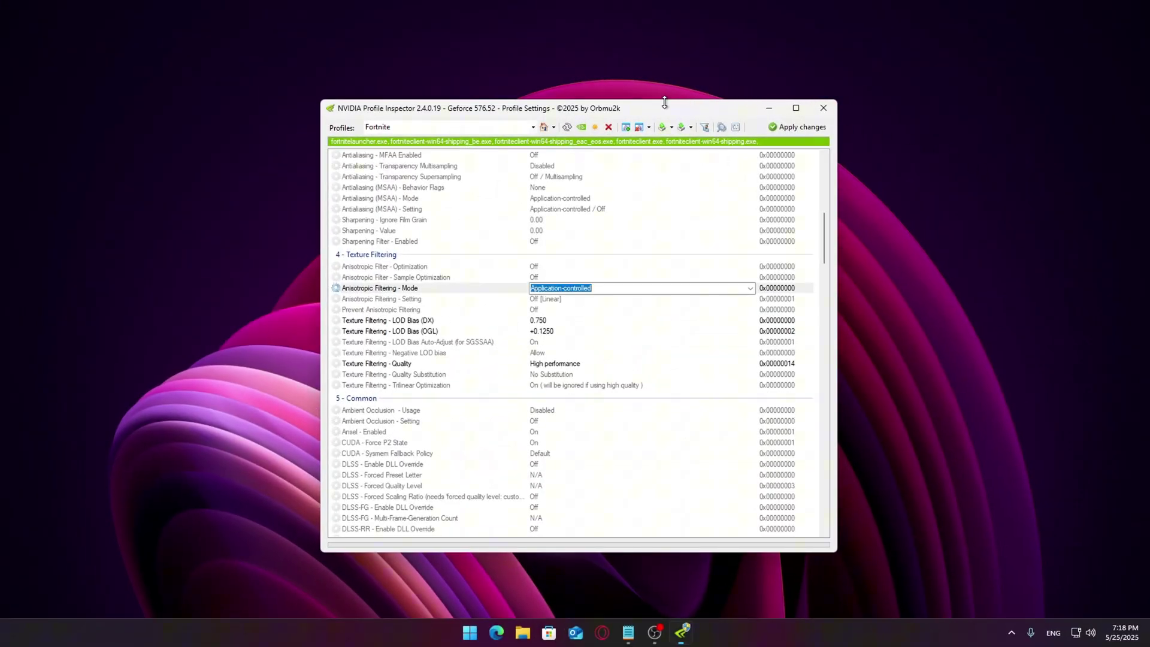
Restore the Fortnite profile to NVIDIA driver defaults, confirming with Yes
{"action": "left_click_drag", "start_coordinate": [664, 103], "coordinate": [642, 105]}
{"action": "left_click", "coordinate": [702, 67]}
{"action": "left_click", "coordinate": [559, 130]}
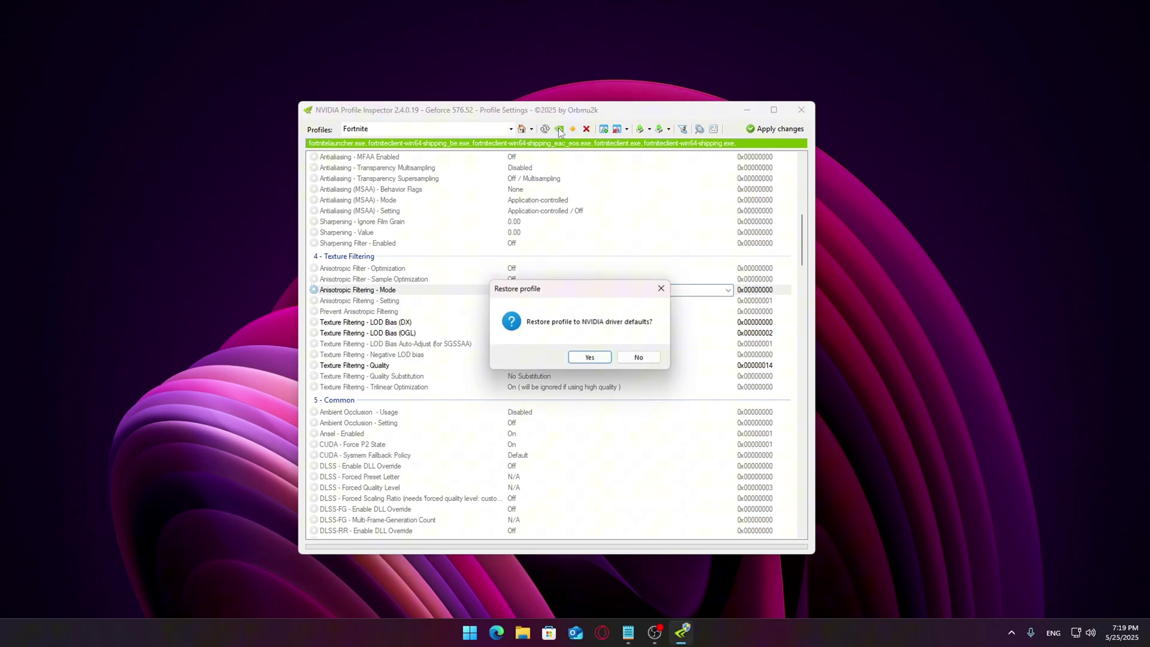
{"action": "left_click", "coordinate": [591, 351]}
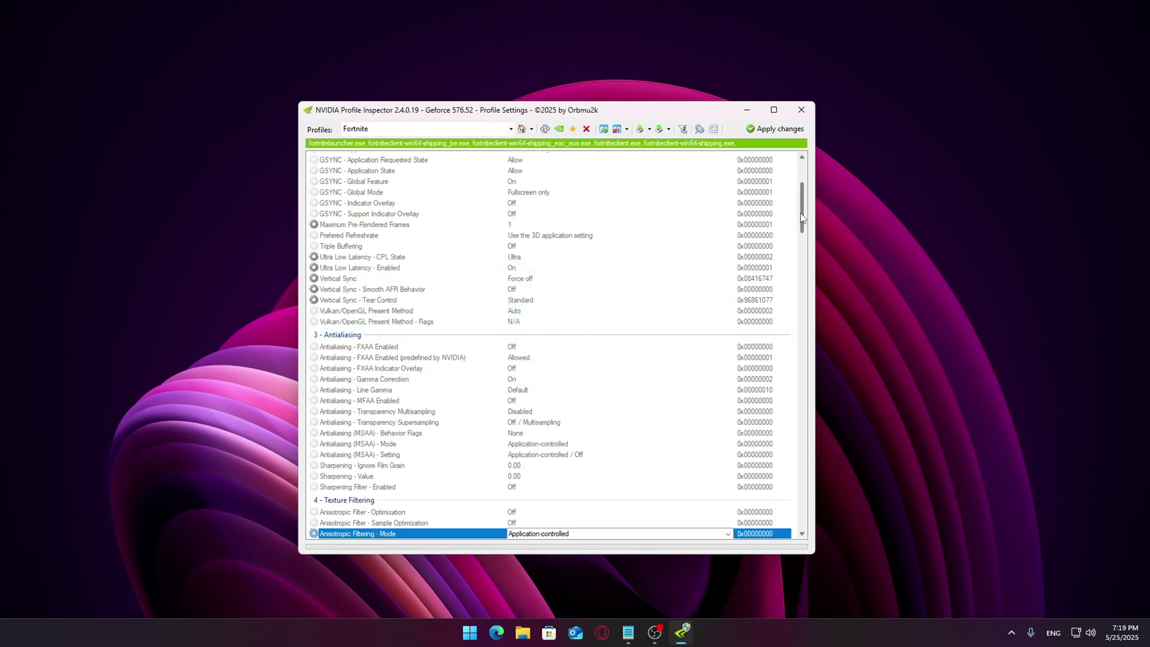
{"action": "mouse_move", "coordinate": [803, 216]}
{"action": "left_mouse_down"}
{"action": "mouse_move", "coordinate": [801, 180]}
{"action": "mouse_move", "coordinate": [803, 265]}
{"action": "mouse_move", "coordinate": [767, 488]}
{"action": "mouse_move", "coordinate": [739, 153]}
{"action": "left_mouse_up"}
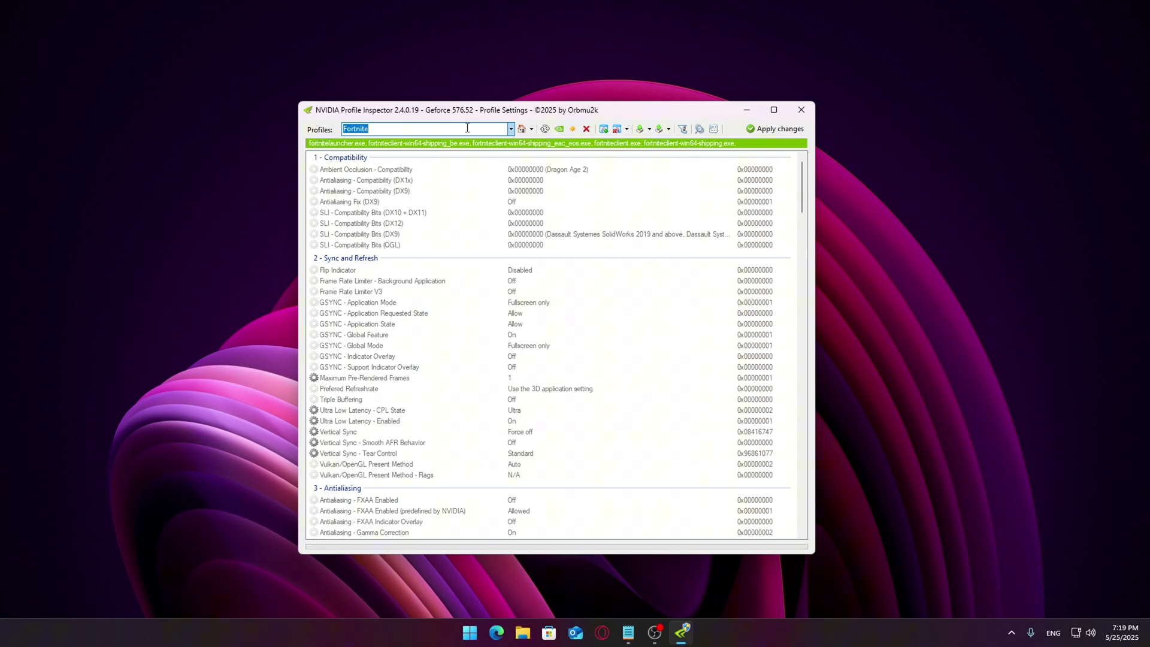
Search 'dead', scroll through the Dead by Daylight settings, then return to the global profile
{"action": "type", "text": "dead"}
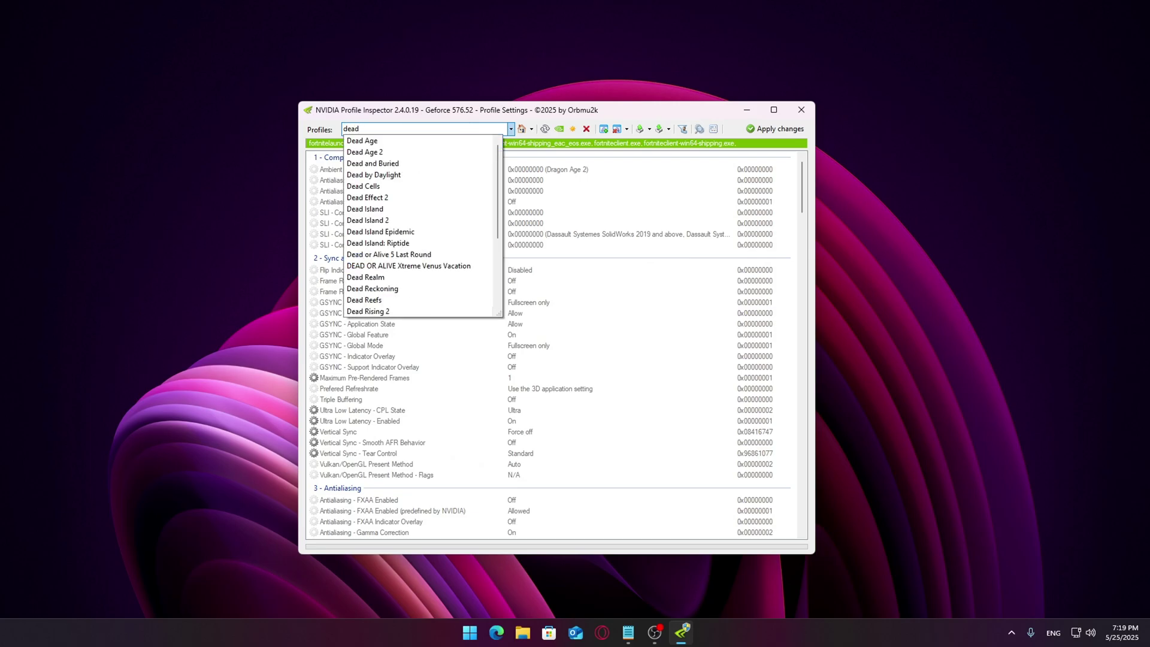
{"action": "left_click", "coordinate": [403, 175]}
{"action": "scroll", "coordinate": [609, 254], "scroll_direction": "up", "scroll_amount": 3}
{"action": "scroll", "coordinate": [609, 254], "scroll_direction": "up", "scroll_amount": 2}
{"action": "scroll", "coordinate": [609, 256], "scroll_direction": "down", "scroll_amount": 4}
{"action": "scroll", "coordinate": [609, 256], "scroll_direction": "down", "scroll_amount": 8}
{"action": "scroll", "coordinate": [609, 256], "scroll_direction": "down", "scroll_amount": 5}
{"action": "scroll", "coordinate": [608, 255], "scroll_direction": "down", "scroll_amount": 4}
{"action": "scroll", "coordinate": [609, 256], "scroll_direction": "down", "scroll_amount": 5}
{"action": "scroll", "coordinate": [608, 256], "scroll_direction": "down", "scroll_amount": 9}
{"action": "scroll", "coordinate": [609, 256], "scroll_direction": "down", "scroll_amount": 10}
{"action": "scroll", "coordinate": [609, 256], "scroll_direction": "down", "scroll_amount": 10}
{"action": "scroll", "coordinate": [609, 256], "scroll_direction": "down", "scroll_amount": 4}
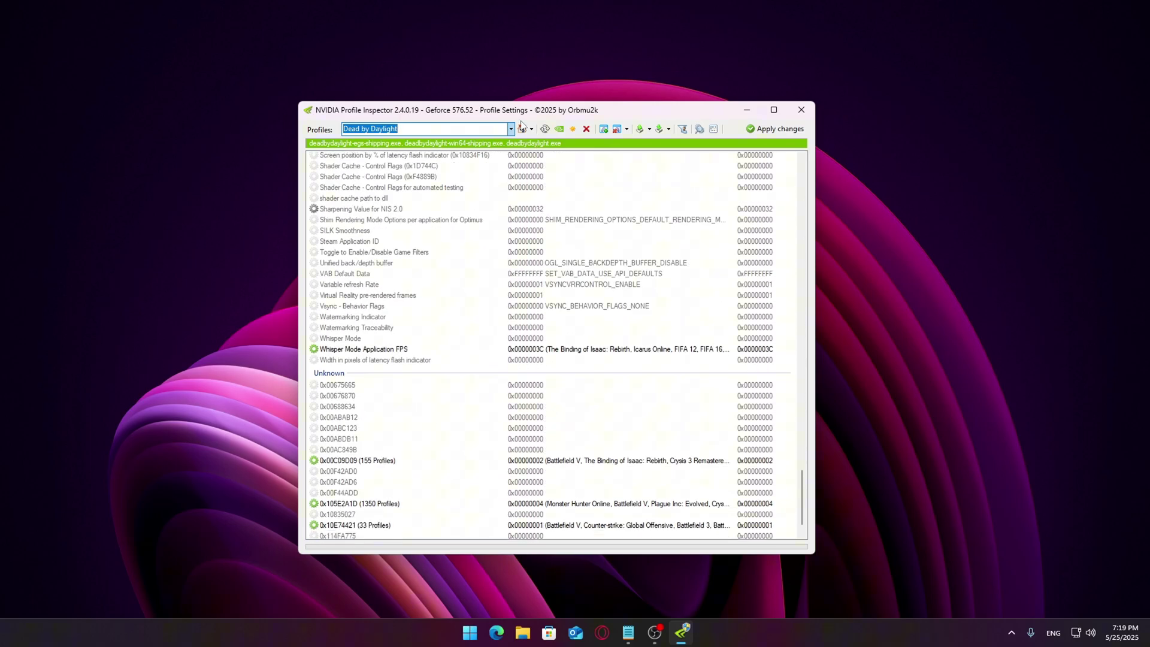
{"action": "left_click", "coordinate": [521, 128]}
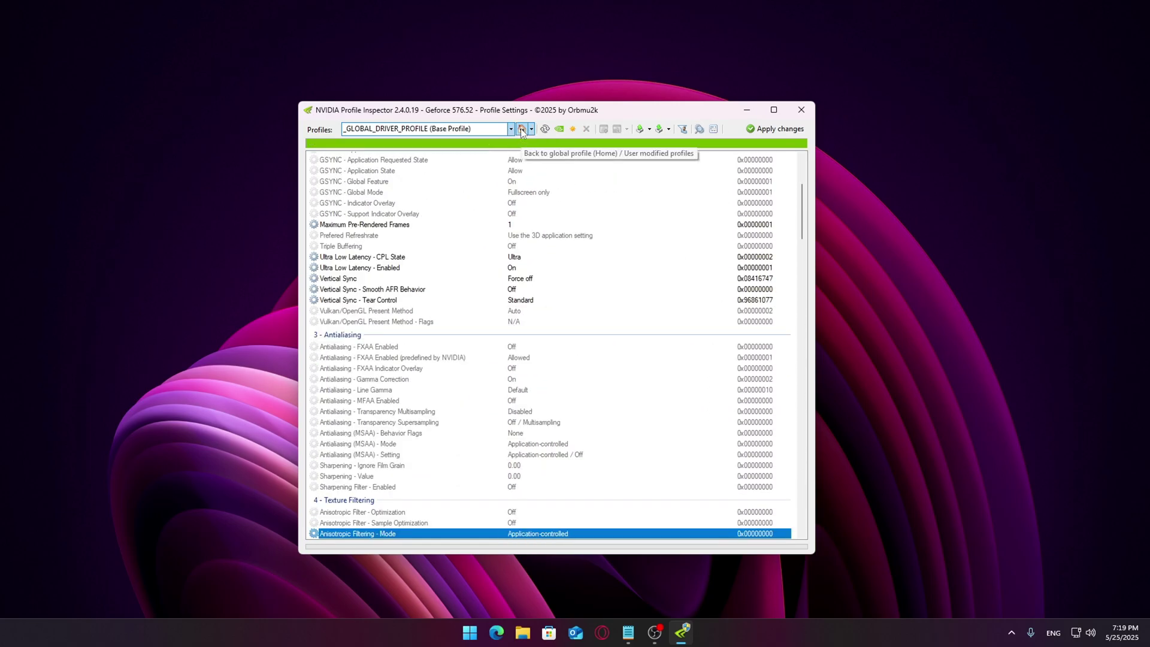